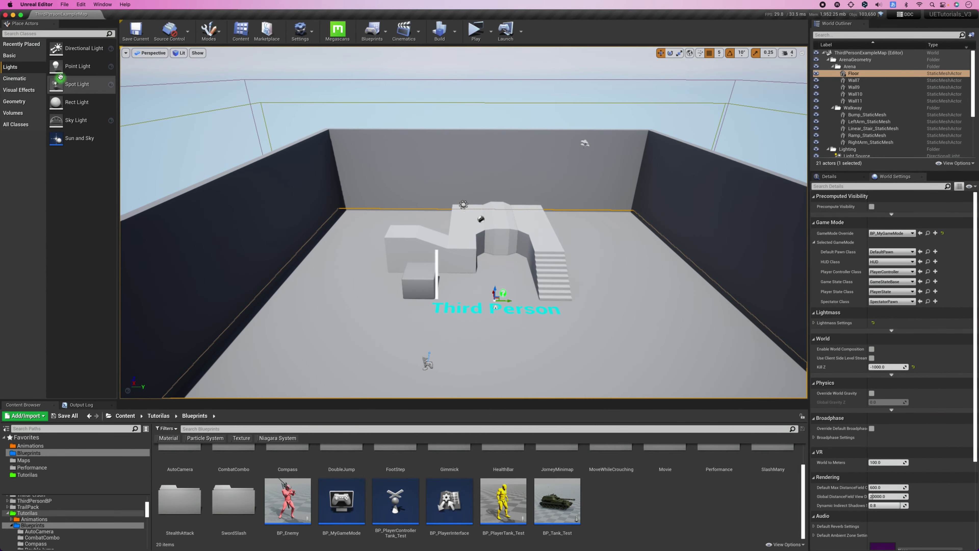
# Search the installed plugins list for 'sun', then return to the level
pyautogui.click(80, 4)
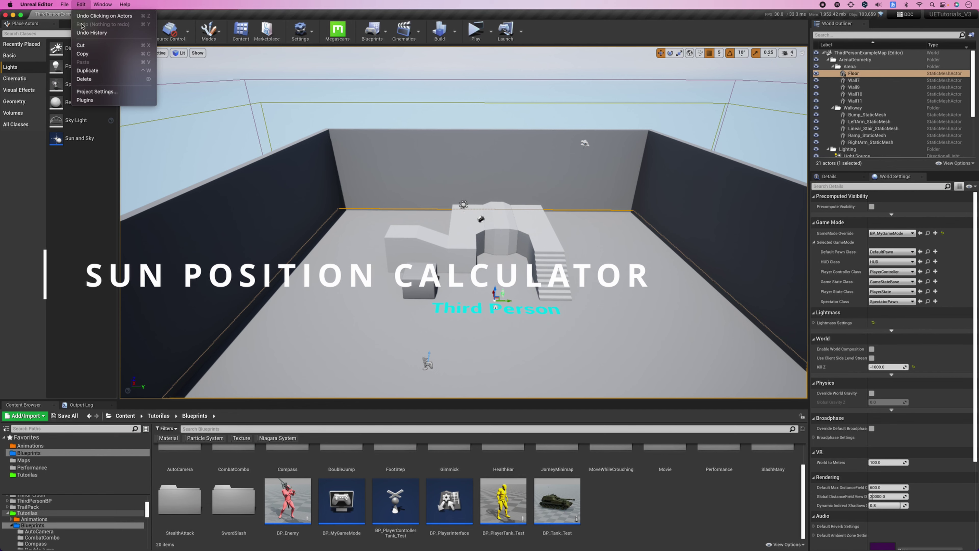
pyautogui.click(91, 100)
pyautogui.write('し¥')
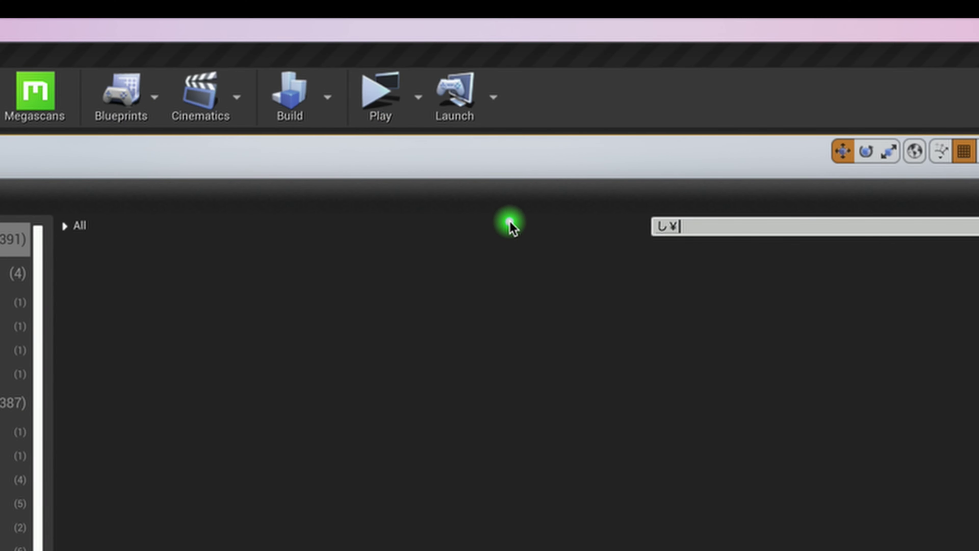
pyautogui.press('BackSpace')
pyautogui.press('BackSpace')
pyautogui.write('sun')
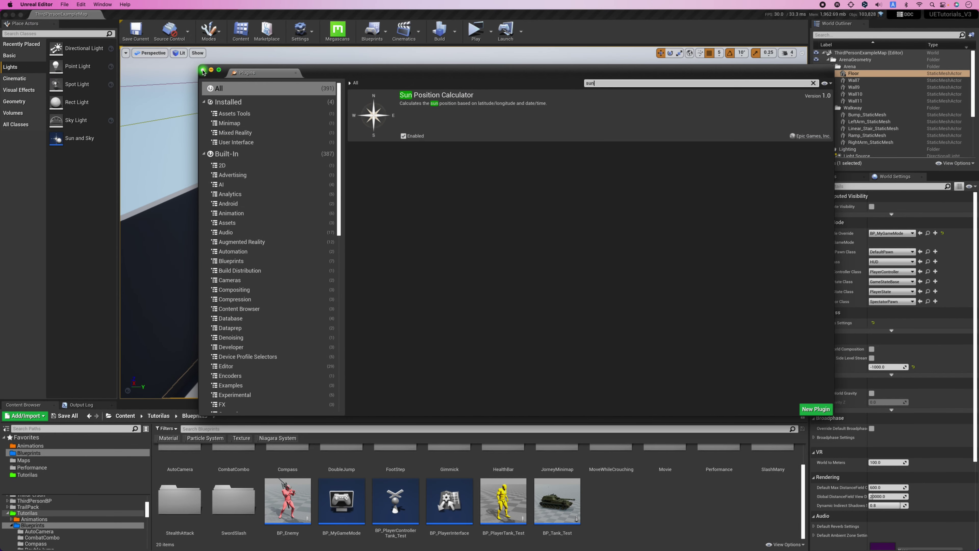
pyautogui.click(203, 70)
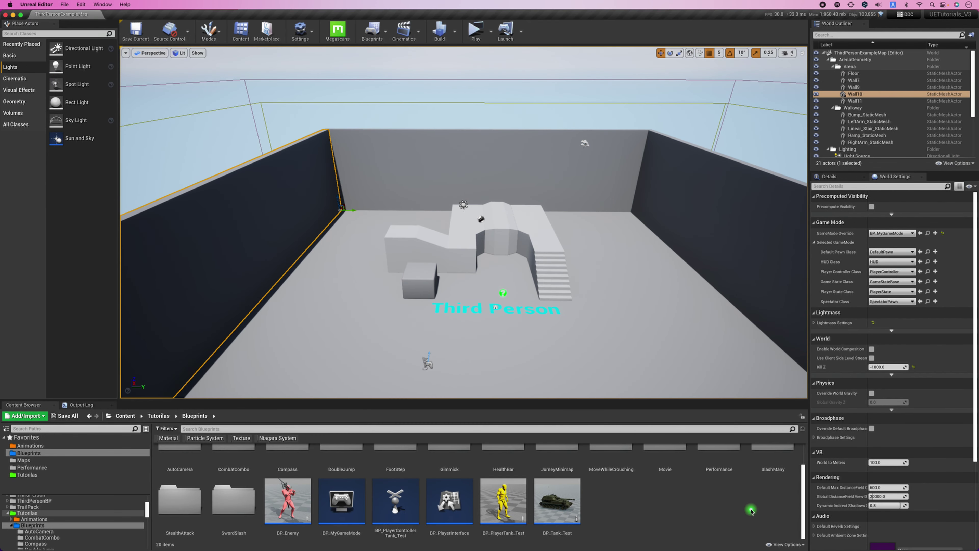
# Show plugin content in the Content Browser, filter folders by 'sun', and open SunPosition Content
pyautogui.click(779, 544)
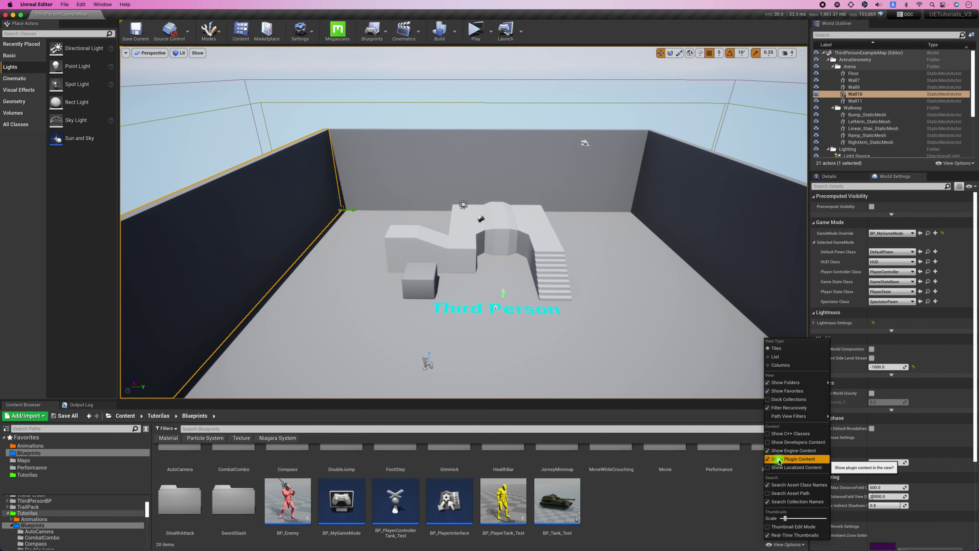
pyautogui.click(31, 428)
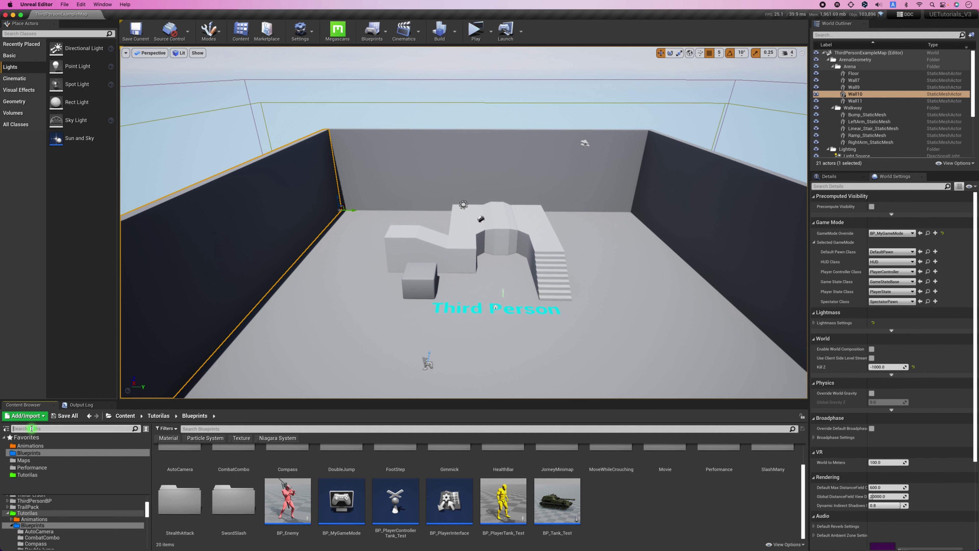
pyautogui.write('sun')
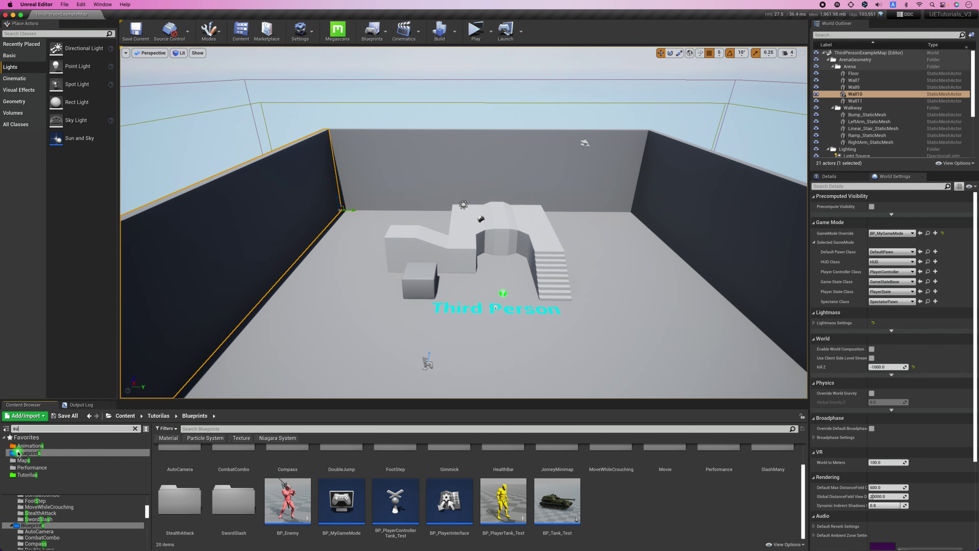
pyautogui.click(42, 539)
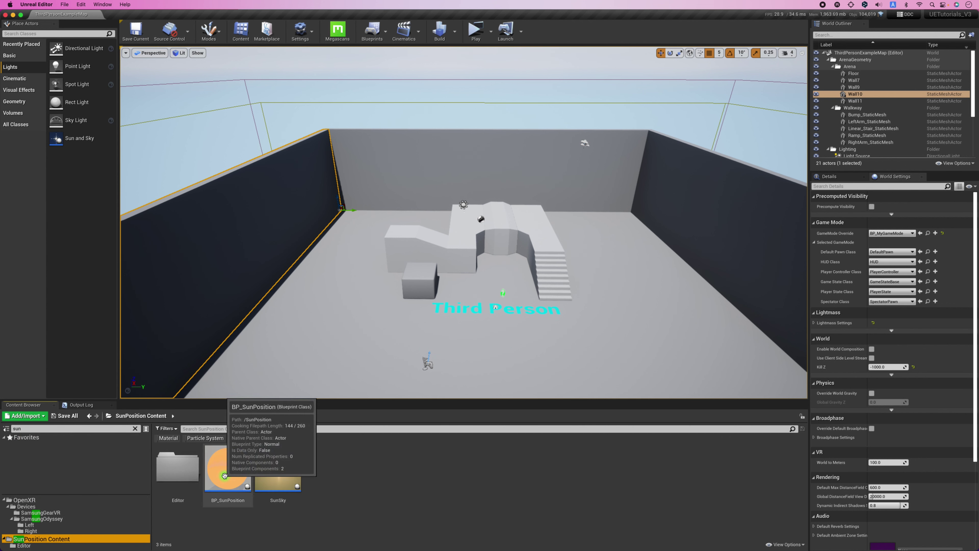
# Place a BP_SunPosition actor on the arena floor
pyautogui.click(237, 471)
pyautogui.moveTo(236, 471); pyautogui.dragTo(357, 335)
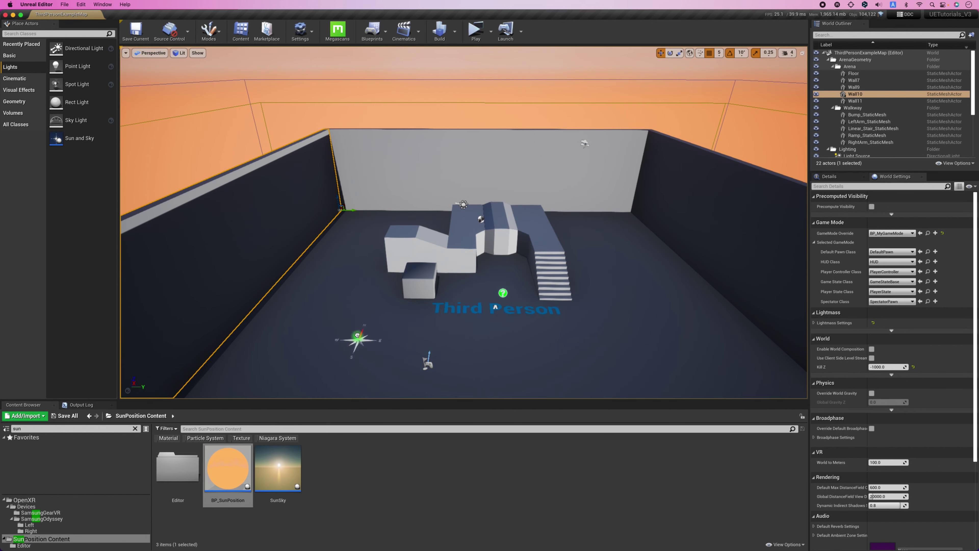
pyautogui.click(292, 156)
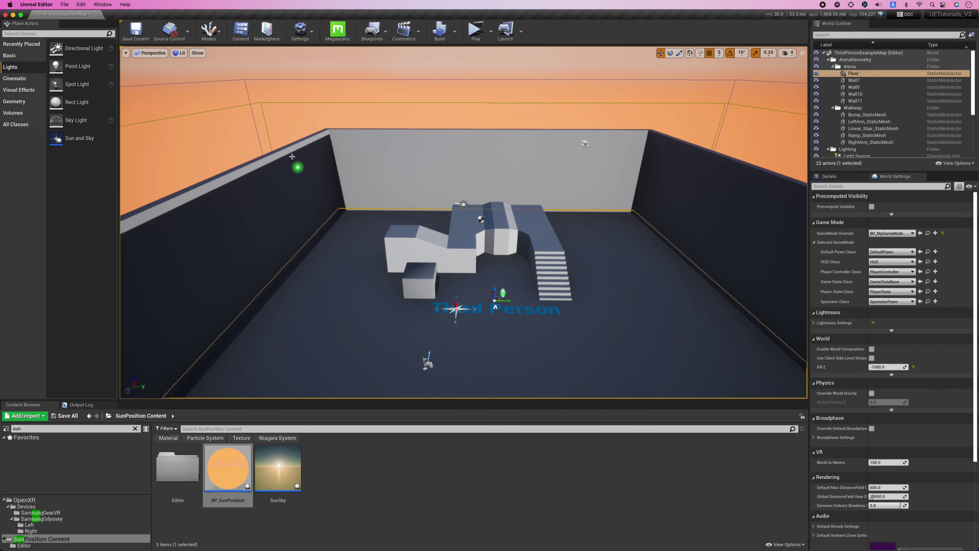
# Collapse the Walkway folder and inspect Light Source and SkySphereBlueprint in the World Outliner
pyautogui.scroll(3, 403, 286)
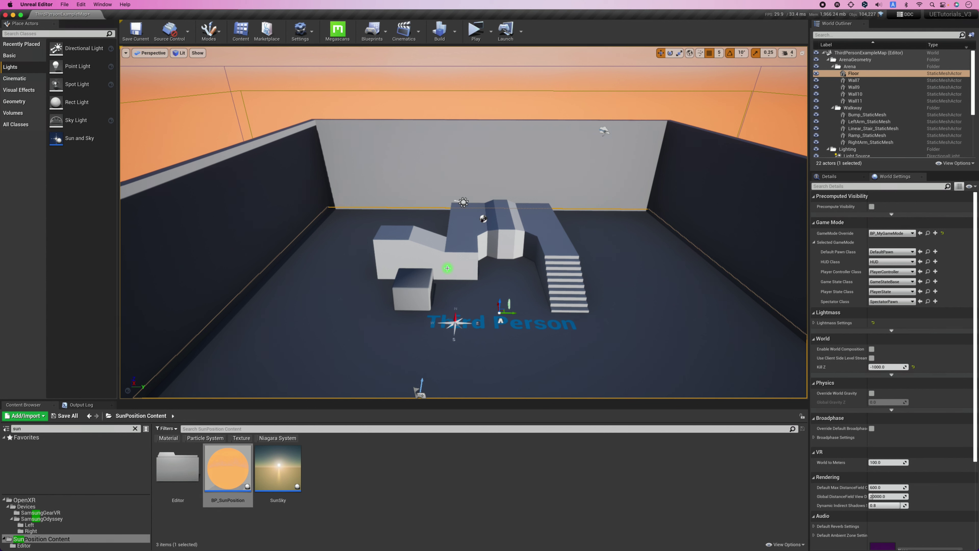
pyautogui.click(832, 108)
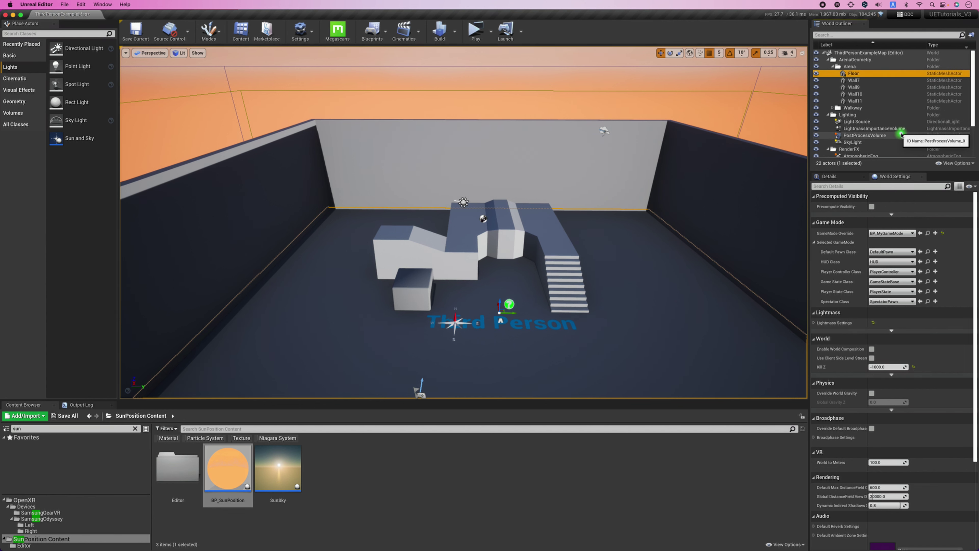
pyautogui.scroll(-1, 880, 116)
pyautogui.click(880, 112)
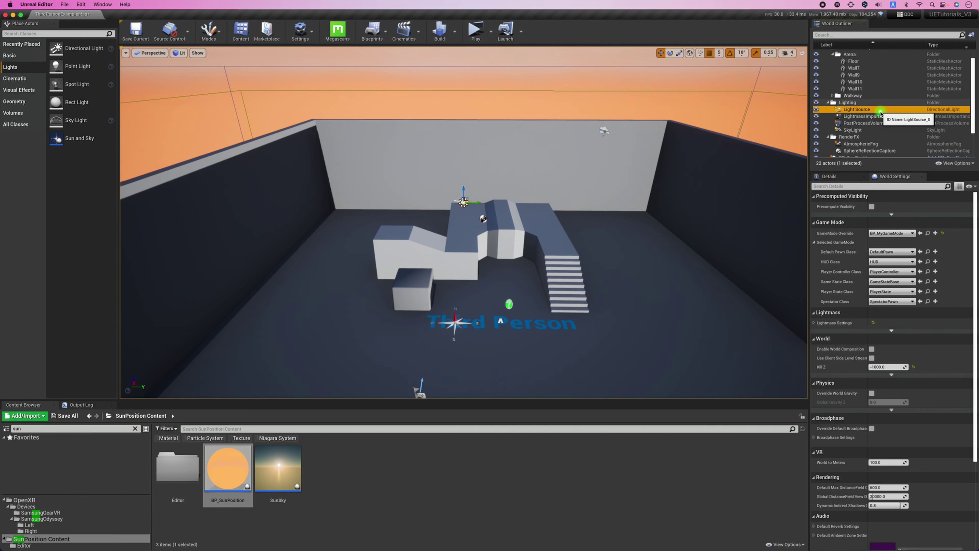
pyautogui.scroll(-3, 880, 112)
pyautogui.click(902, 146)
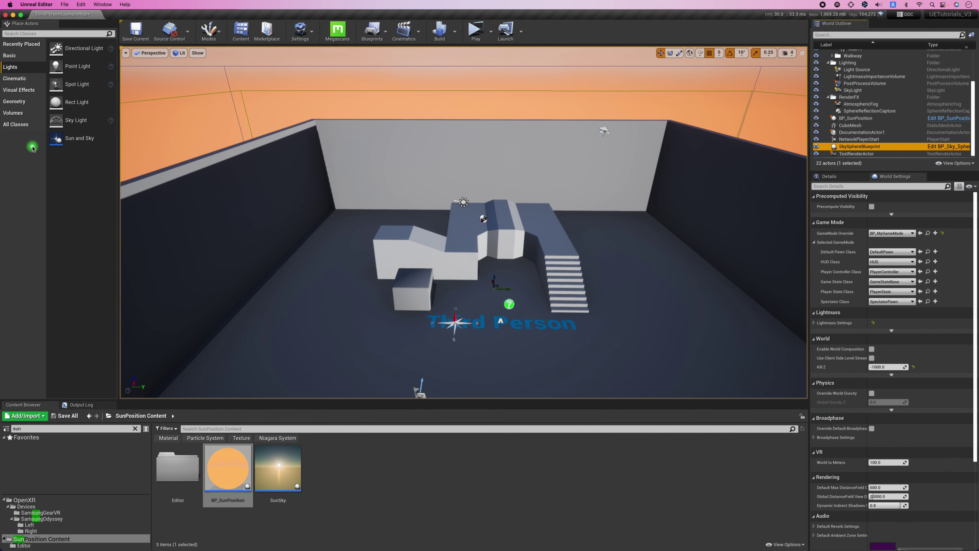
pyautogui.click(14, 35)
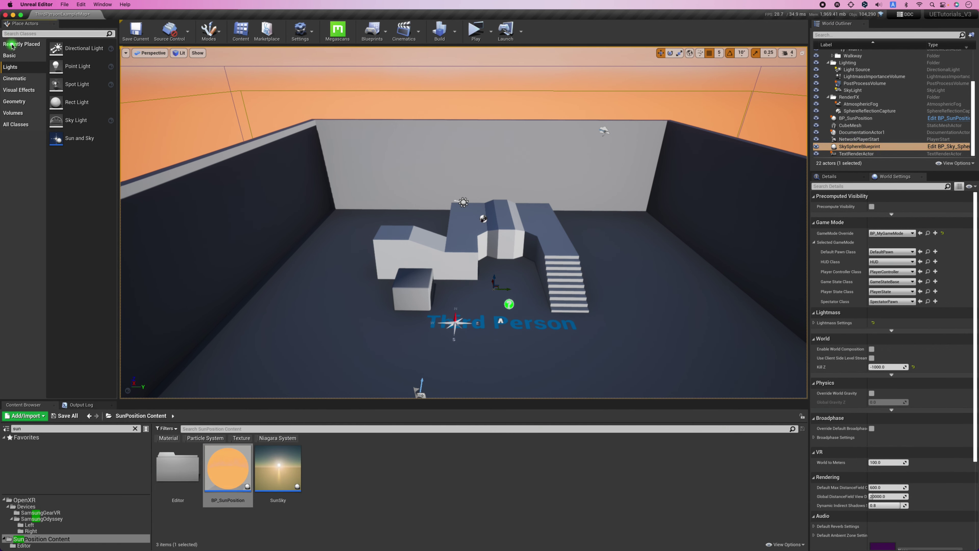
pyautogui.write('sky')
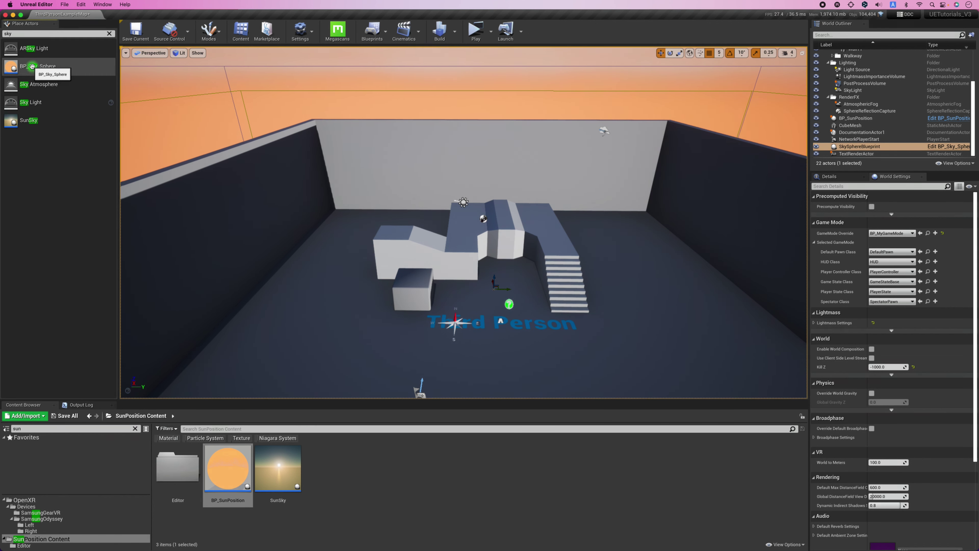
pyautogui.moveTo(33, 67); pyautogui.dragTo(475, 278)
pyautogui.moveTo(589, 247); pyautogui.dragTo(424, 174)
pyautogui.click(110, 33)
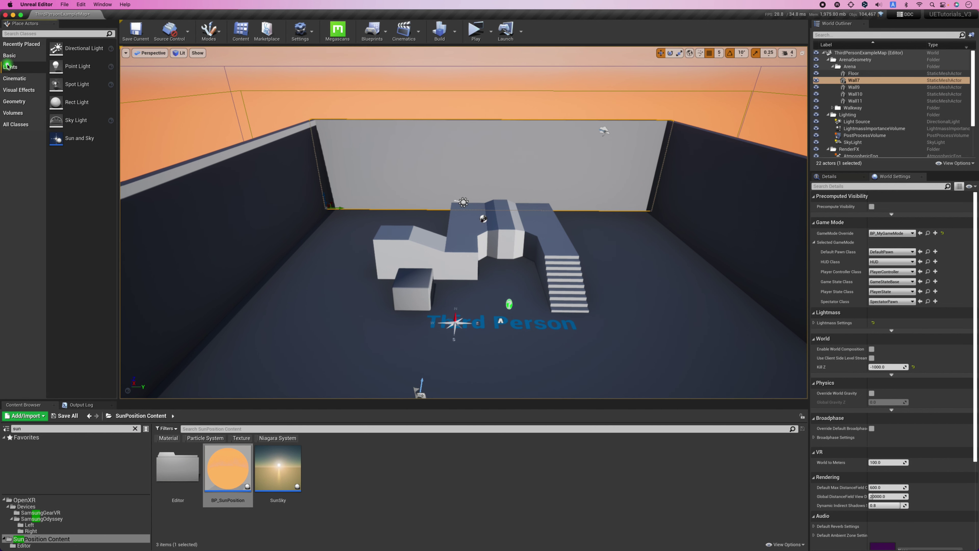
pyautogui.moveTo(77, 48); pyautogui.dragTo(419, 202)
pyautogui.moveTo(504, 254); pyautogui.dragTo(505, 253)
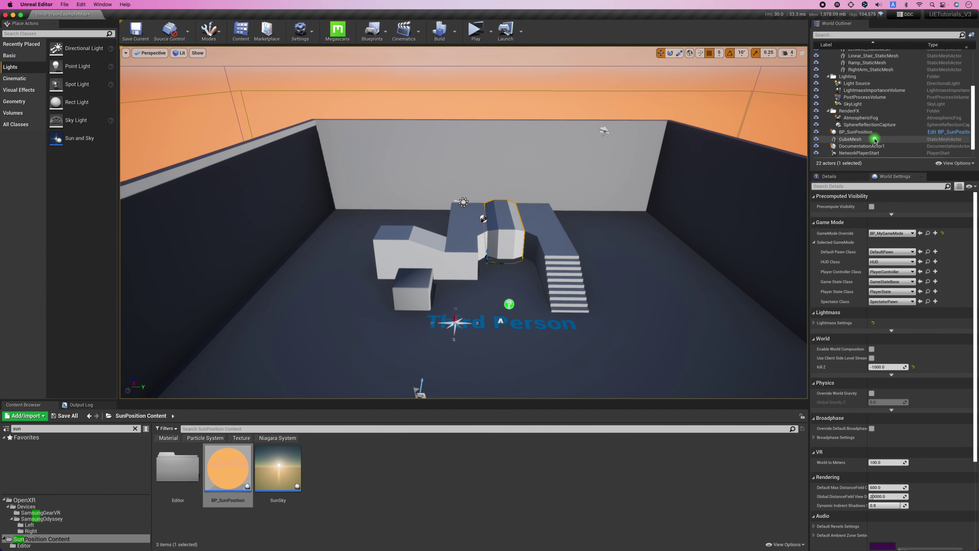
pyautogui.scroll(-1, 874, 139)
pyautogui.click(859, 146)
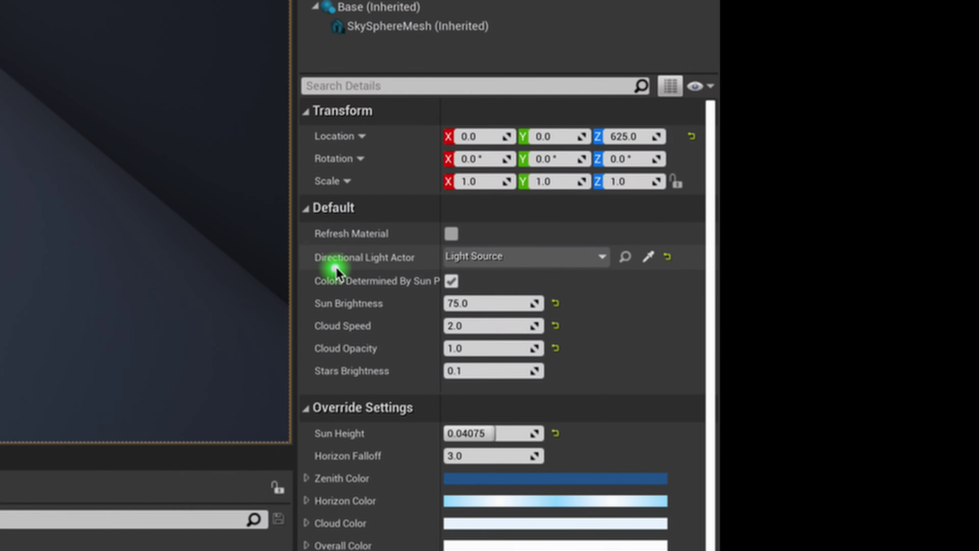
pyautogui.click(489, 256)
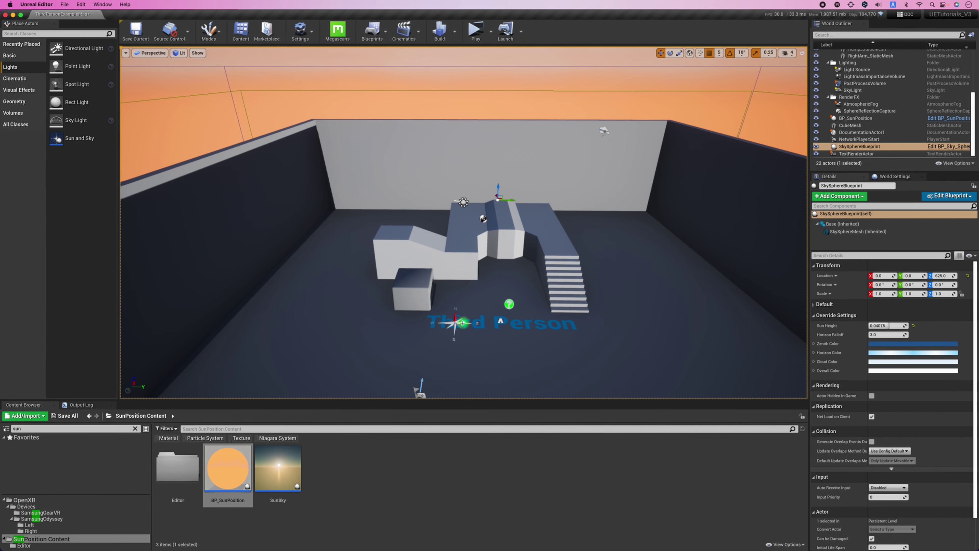
pyautogui.click(444, 334)
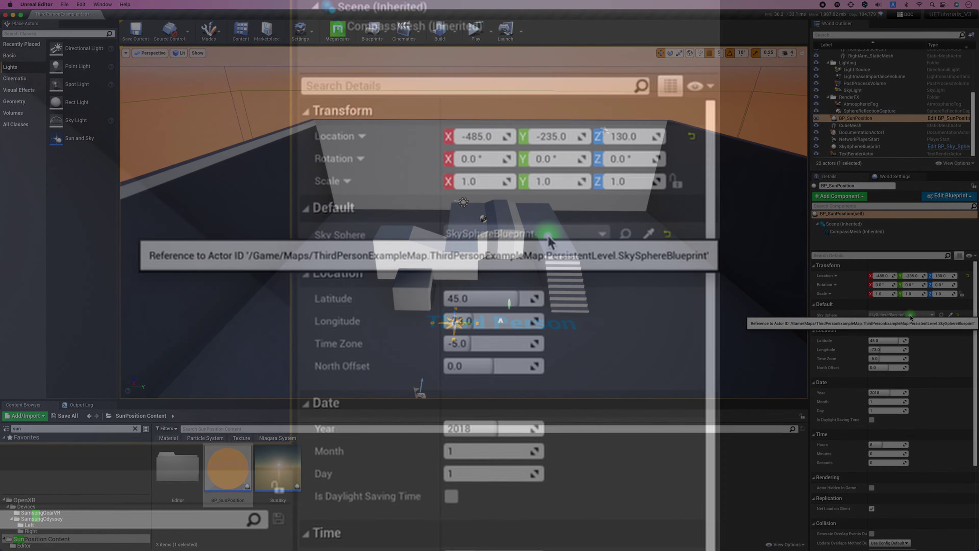
pyautogui.click(900, 315)
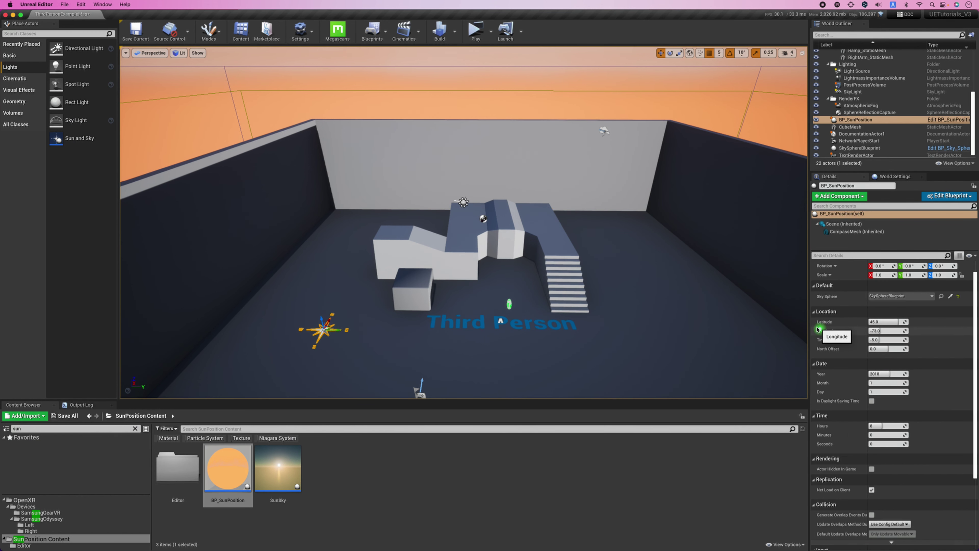
# Enter Latitude 34.662998, Longitude 135.502197 and Time Zone 9.0 for BP_SunPosition
pyautogui.scroll(-2, 834, 294)
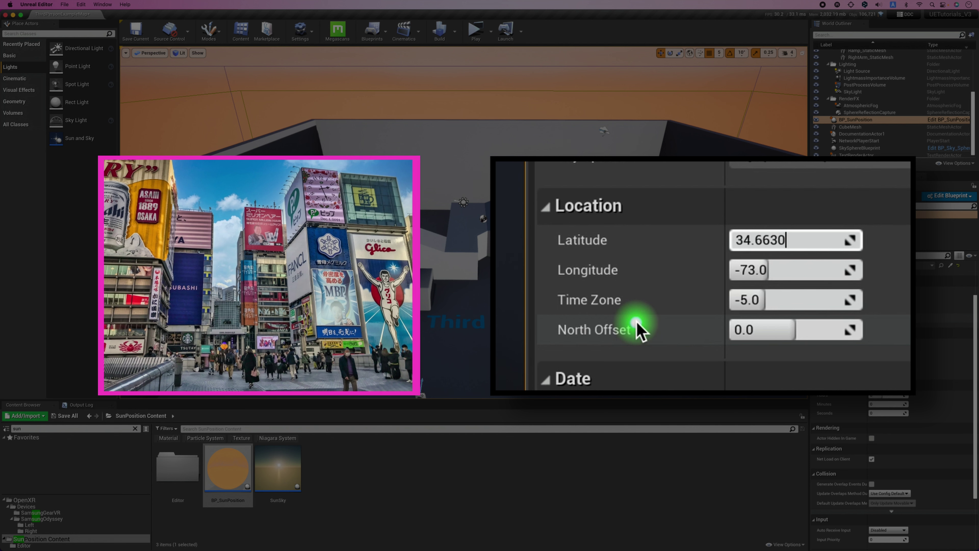
pyautogui.click(742, 270)
pyautogui.write('135.502')
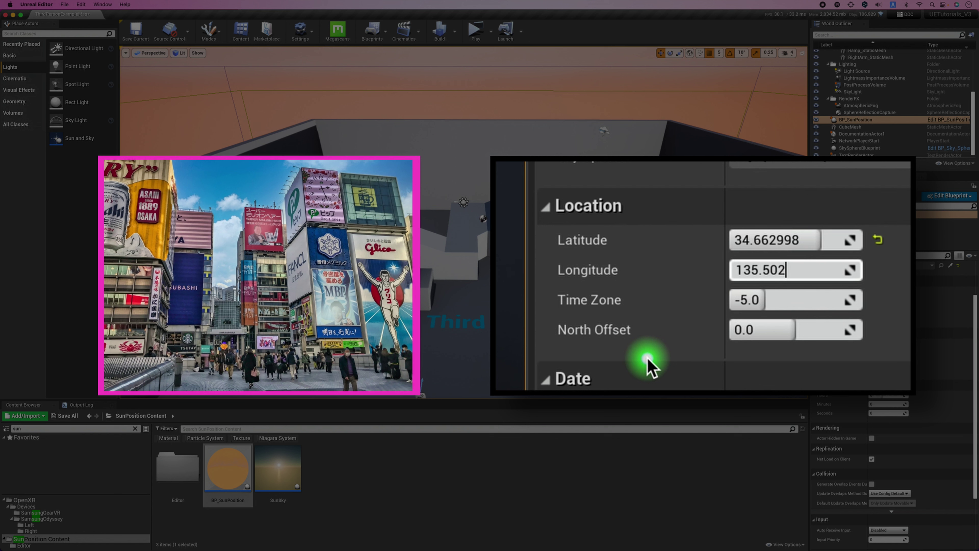
pyautogui.write('197')
pyautogui.press('Return')
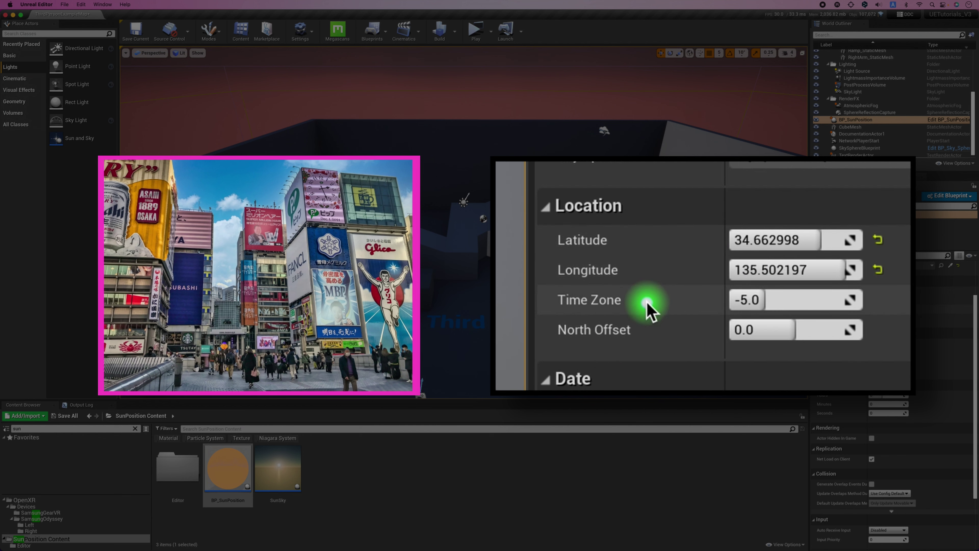
pyautogui.click(737, 300)
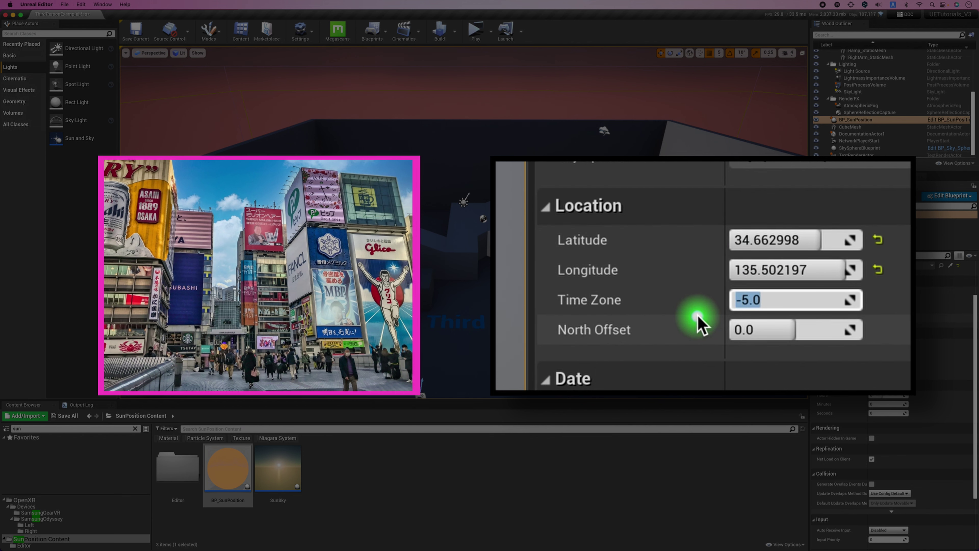
pyautogui.write('9')
pyautogui.press('Return')
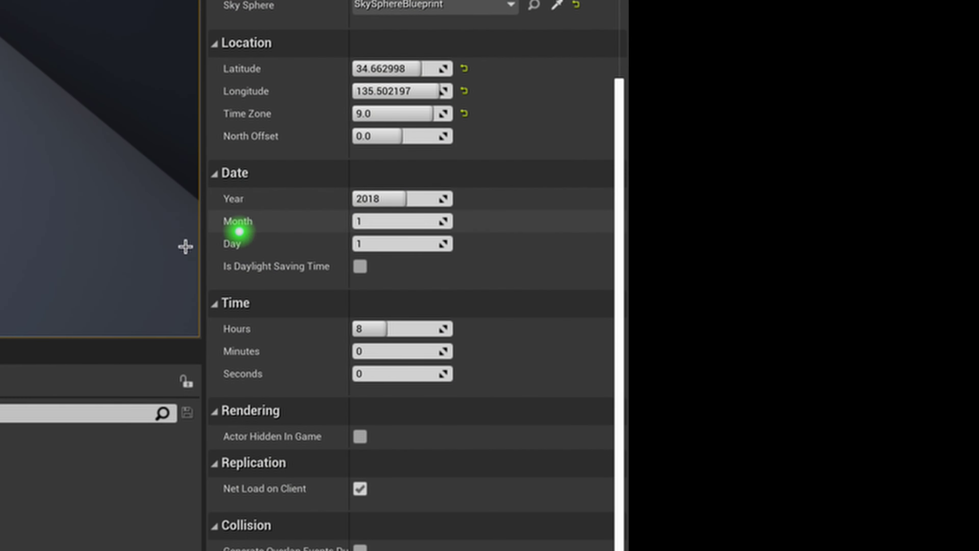
# Set the sun date to Year 2022, Month 3, Day 26 and Hours 17
pyautogui.click(361, 198)
pyautogui.write('2022')
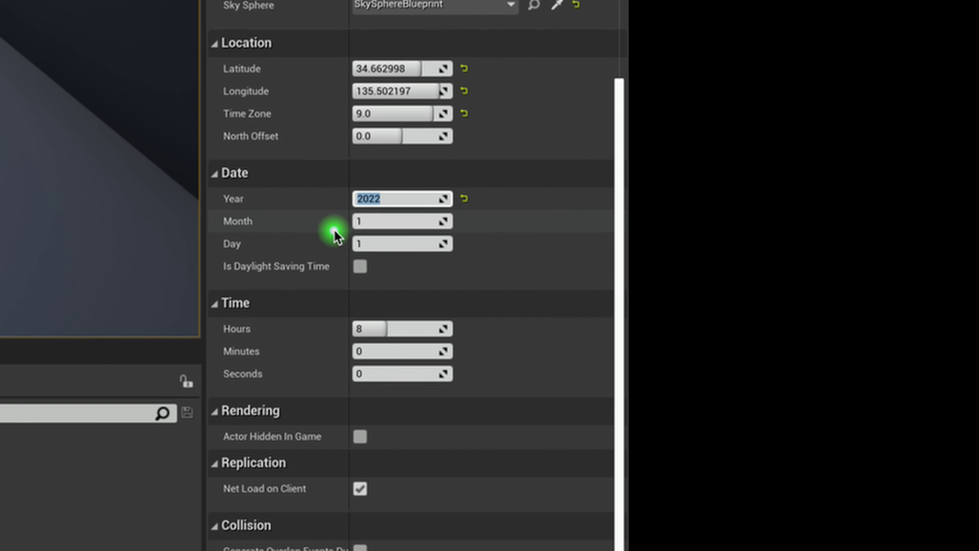
pyautogui.click(385, 222)
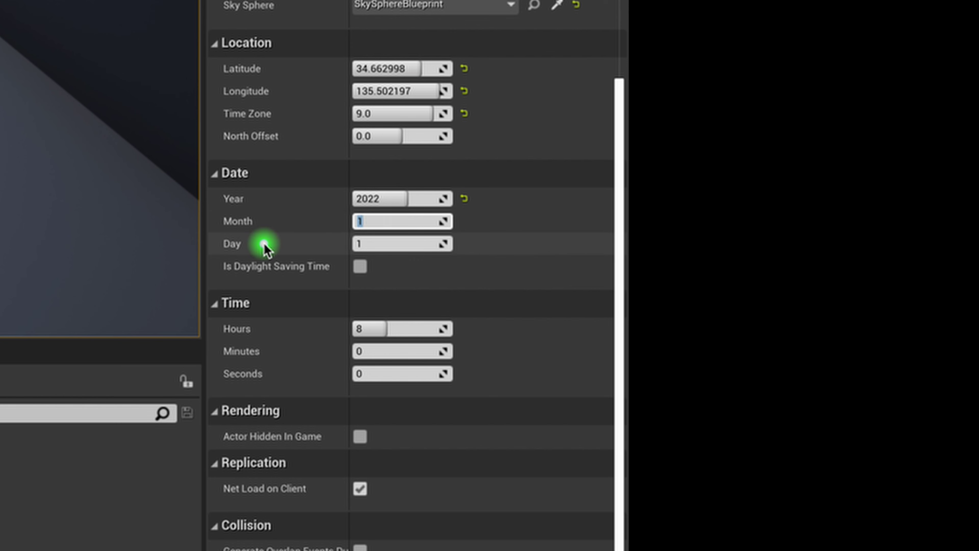
pyautogui.write('3')
pyautogui.press('Return')
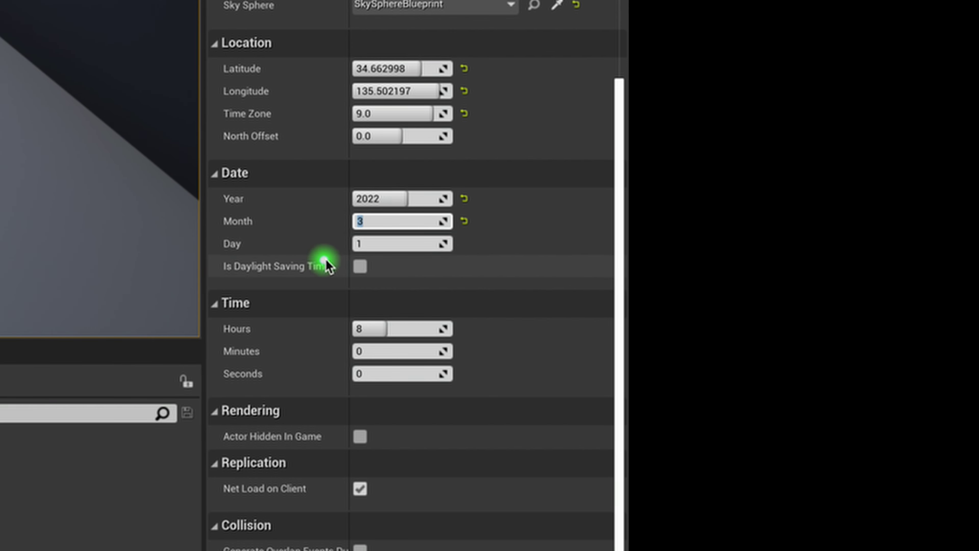
pyautogui.click(391, 243)
pyautogui.write('26')
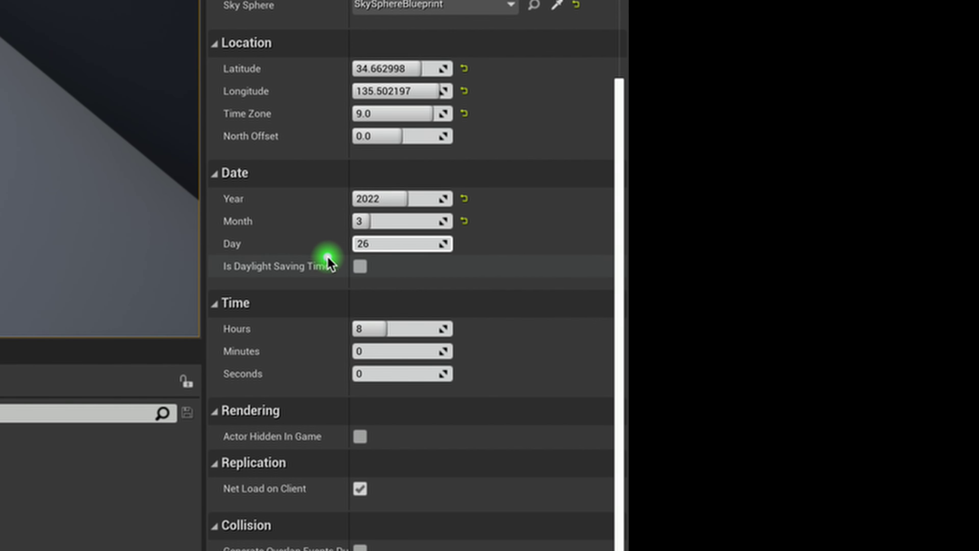
pyautogui.press('Return')
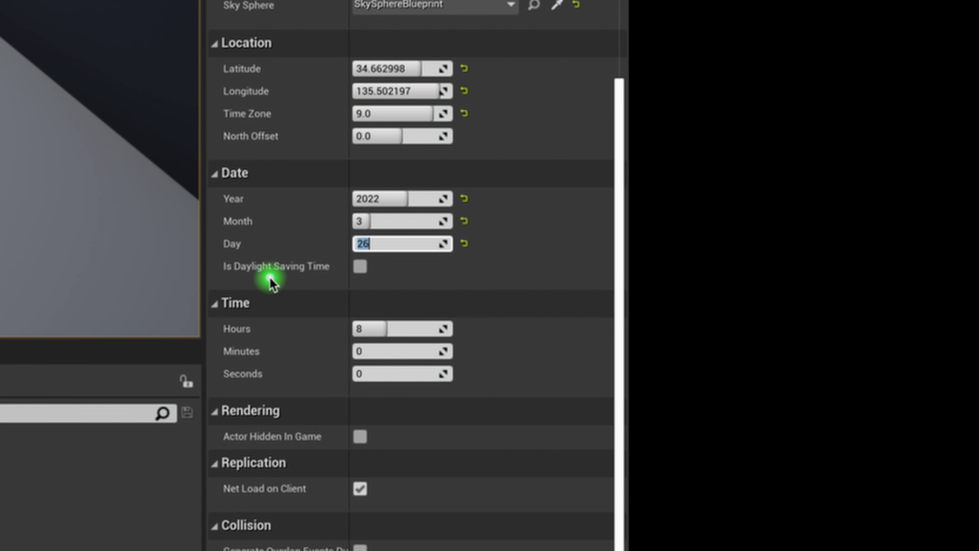
pyautogui.click(376, 328)
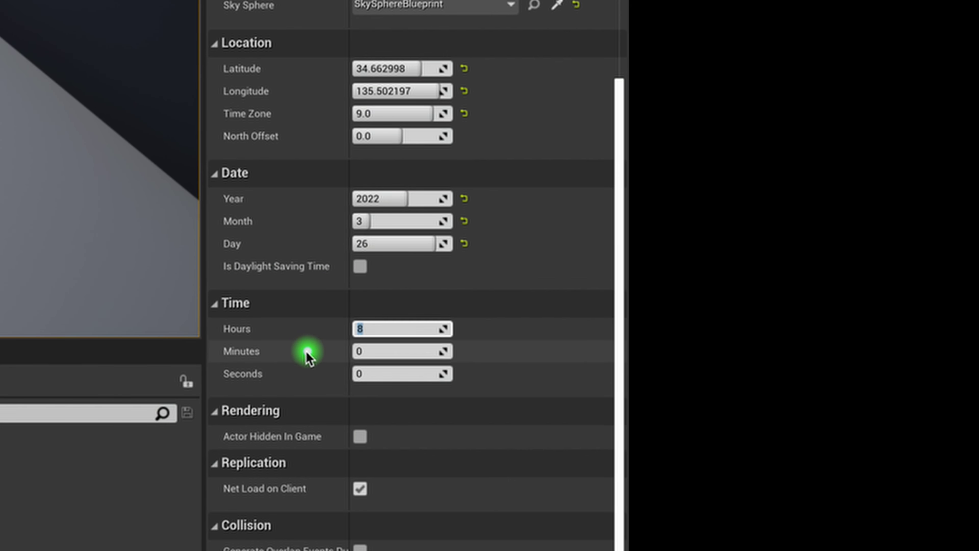
pyautogui.write('17')
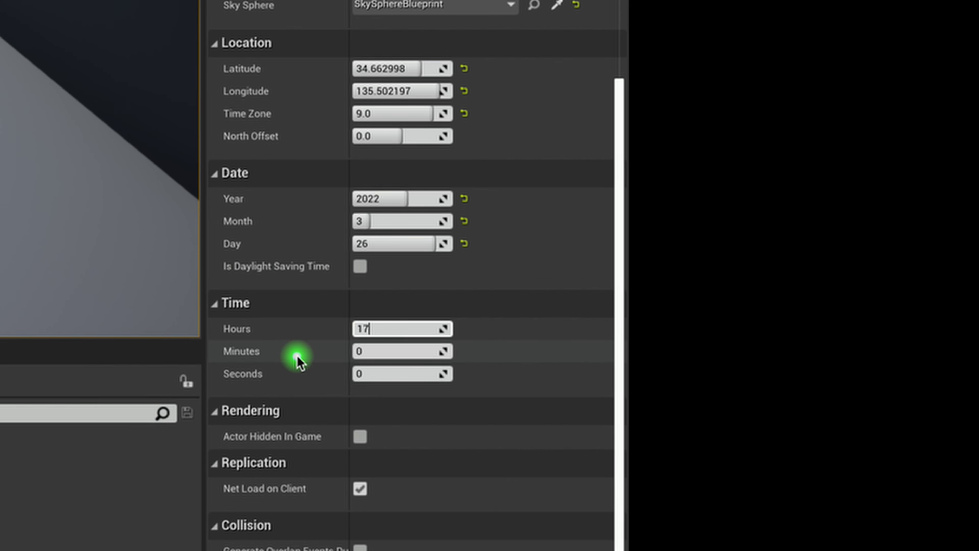
pyautogui.press('Return')
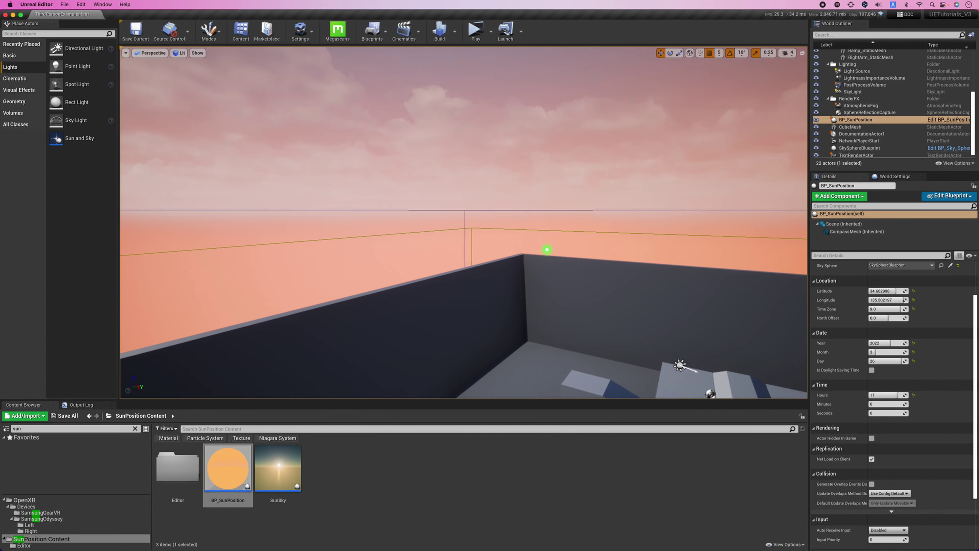
# Pull the view back to overlook the level and select its floor
pyautogui.moveTo(547, 249); pyautogui.dragTo(547, 250, button='right')
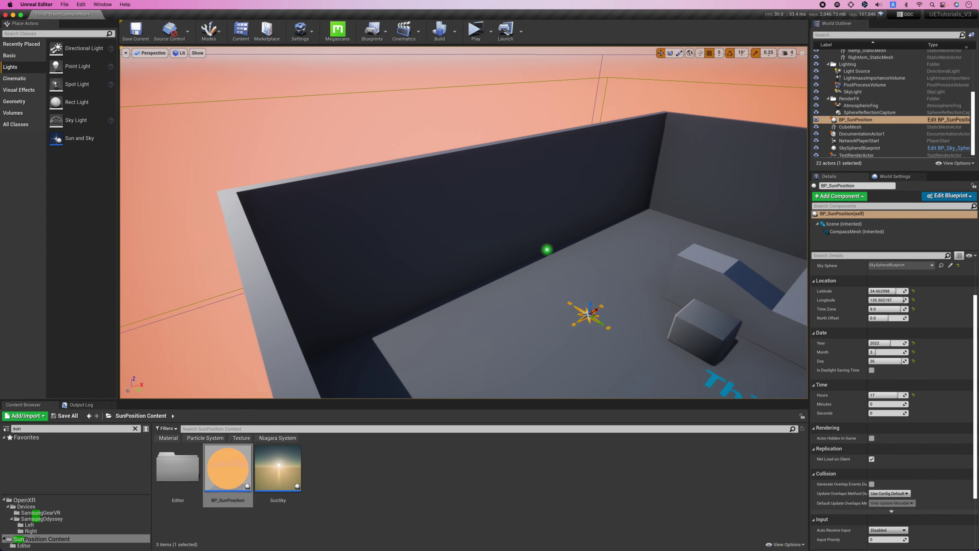
pyautogui.moveTo(374, 294); pyautogui.dragTo(375, 294, button='right')
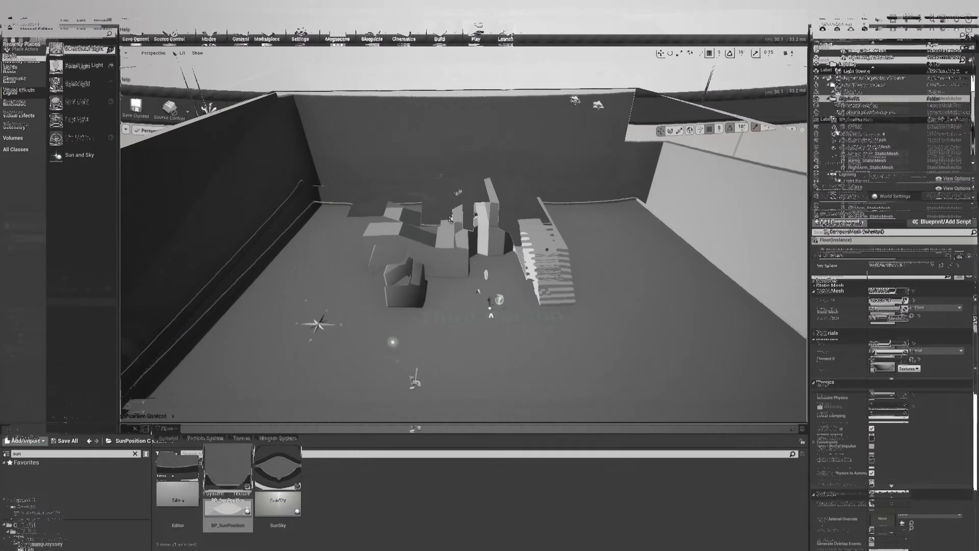
pyautogui.click(375, 294)
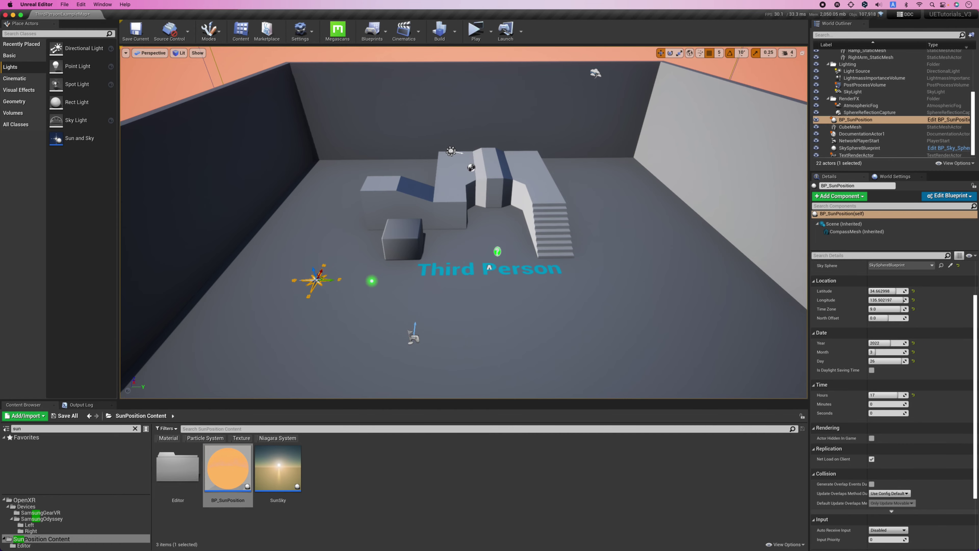
# Open the ThirdPersonExampleMap Level Blueprint and bring up the Event Graph action menu
pyautogui.moveTo(372, 281); pyautogui.dragTo(372, 270, button='right')
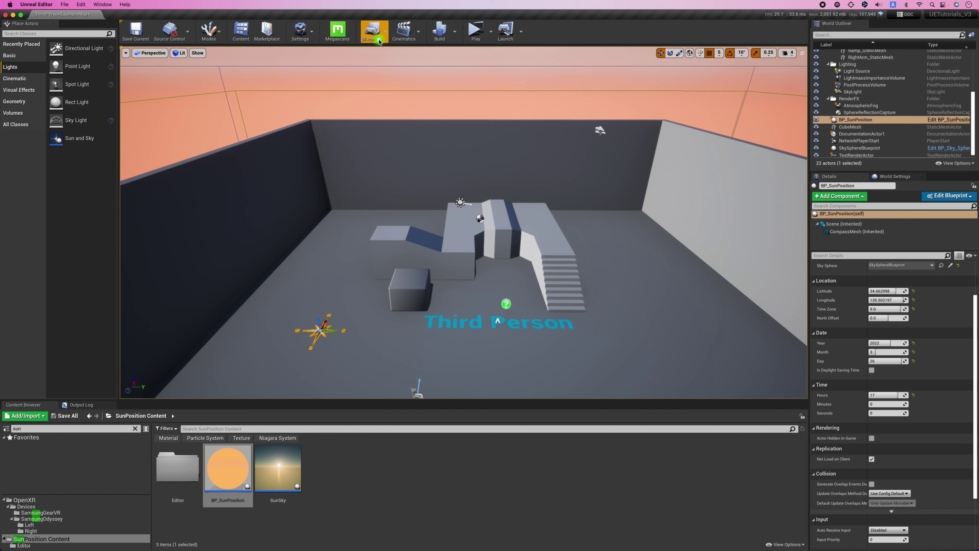
pyautogui.click(372, 30)
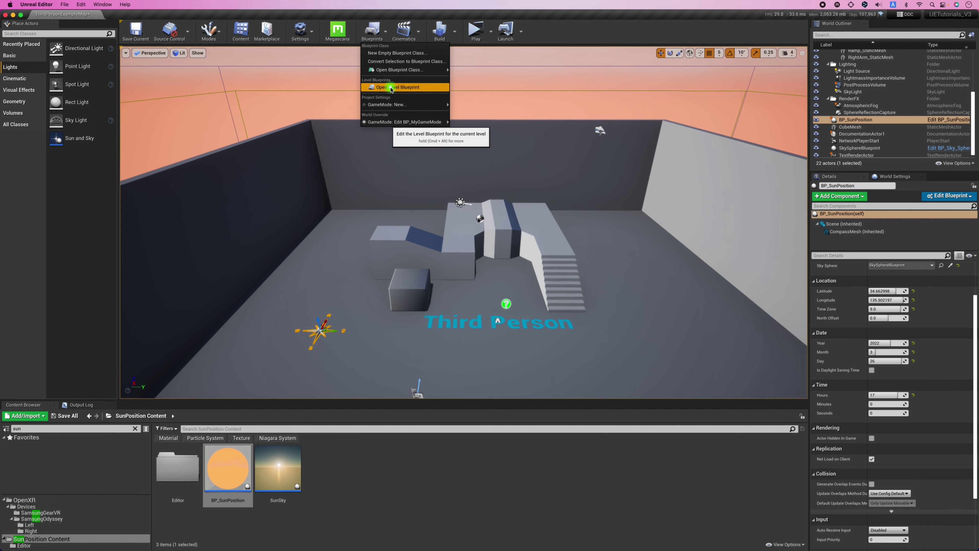
pyautogui.click(428, 88)
pyautogui.rightClick(290, 142)
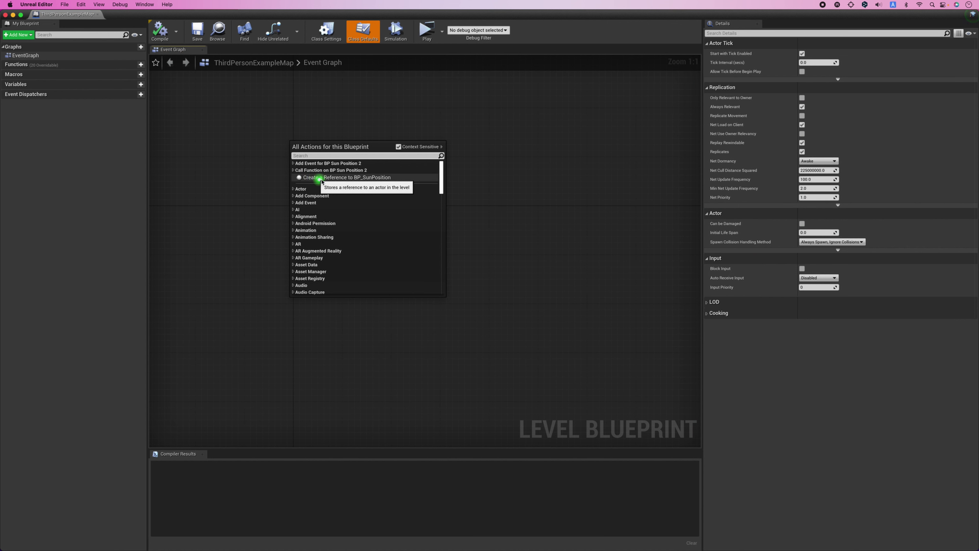
# Add a BP_SunPosition reference and an Event BeginPlay node to the graph
pyautogui.click(385, 179)
pyautogui.scroll(6, 285, 142)
pyautogui.rightClick(286, 143)
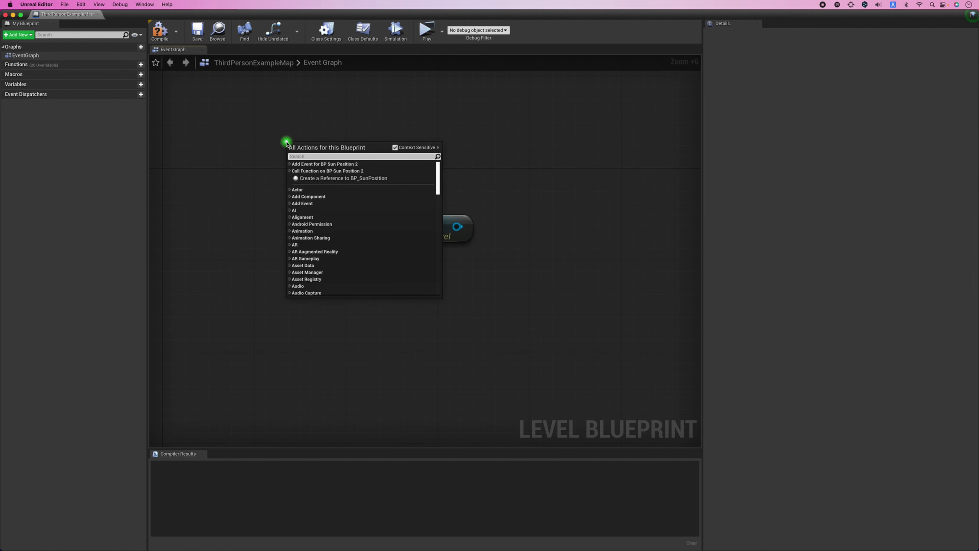
pyautogui.write('event')
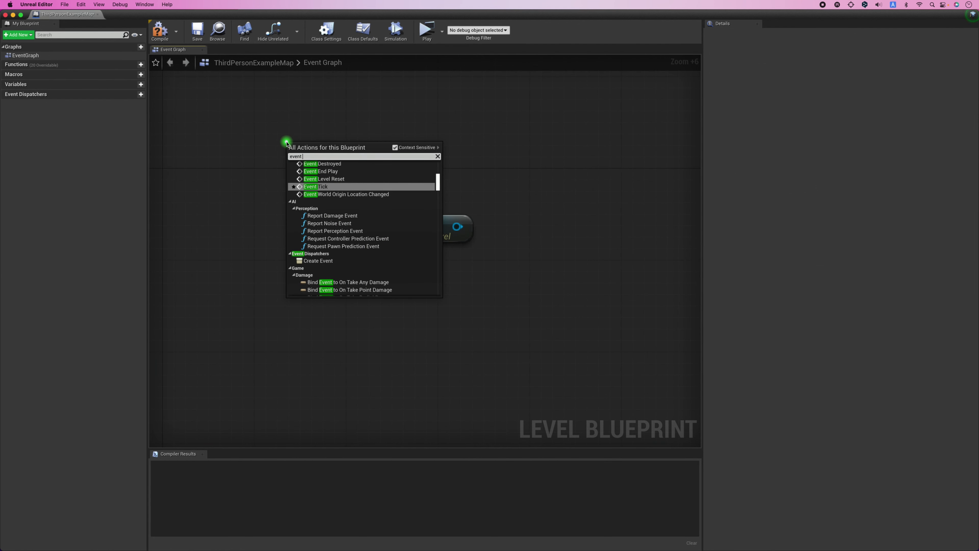
pyautogui.press('Up')
pyautogui.press('Up')
pyautogui.press('Up')
pyautogui.press('Return')
# Chain a Set Timer by Event after BeginPlay, bound to a new CustomEvent_0
pyautogui.moveTo(288, 175); pyautogui.dragTo(410, 174)
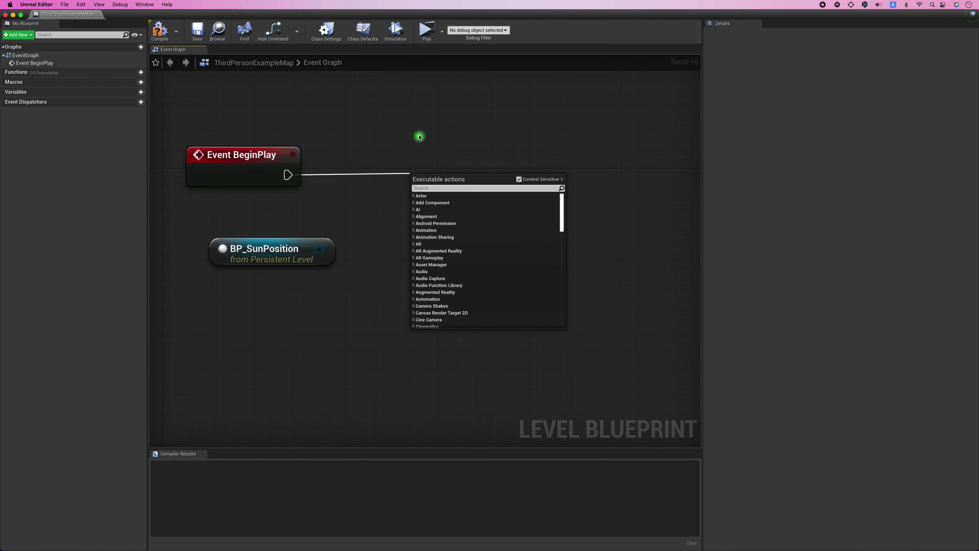
pyautogui.write('set time')
pyautogui.write('r')
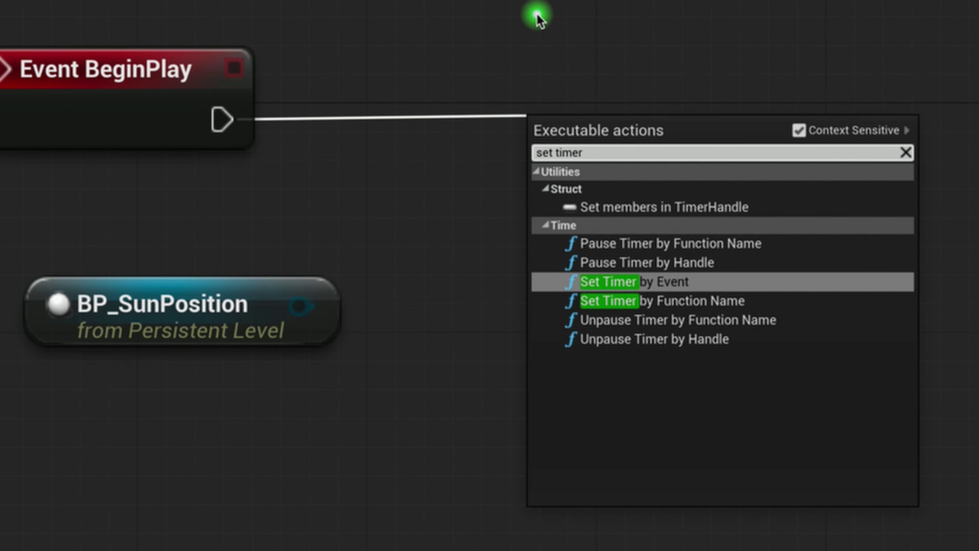
pyautogui.press('Return')
pyautogui.moveTo(714, 168); pyautogui.dragTo(492, 257)
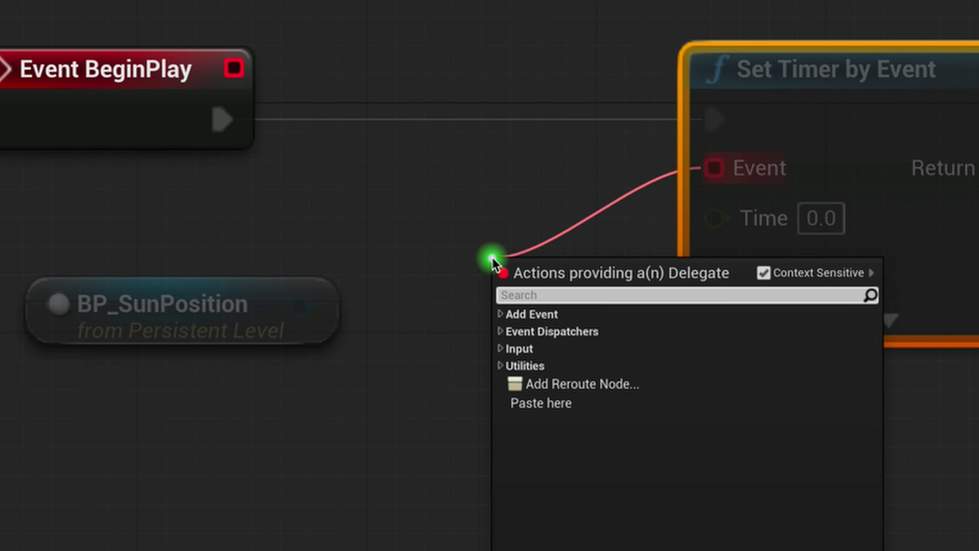
pyautogui.click(501, 313)
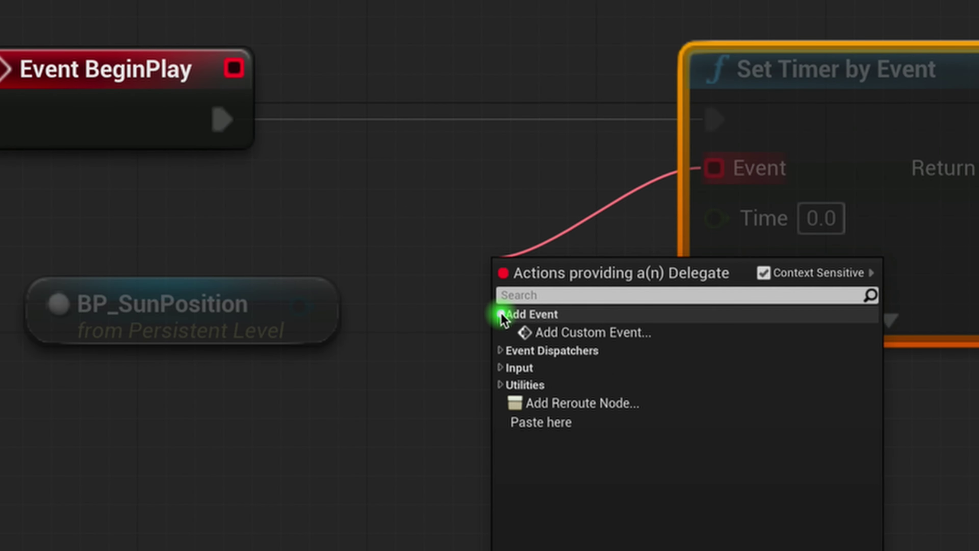
pyautogui.click(554, 335)
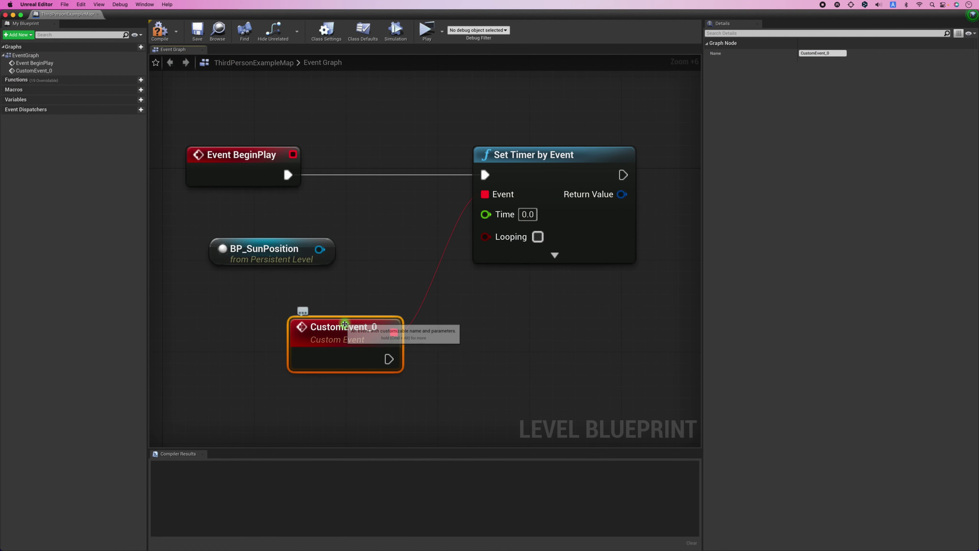
pyautogui.moveTo(343, 344); pyautogui.dragTo(297, 333)
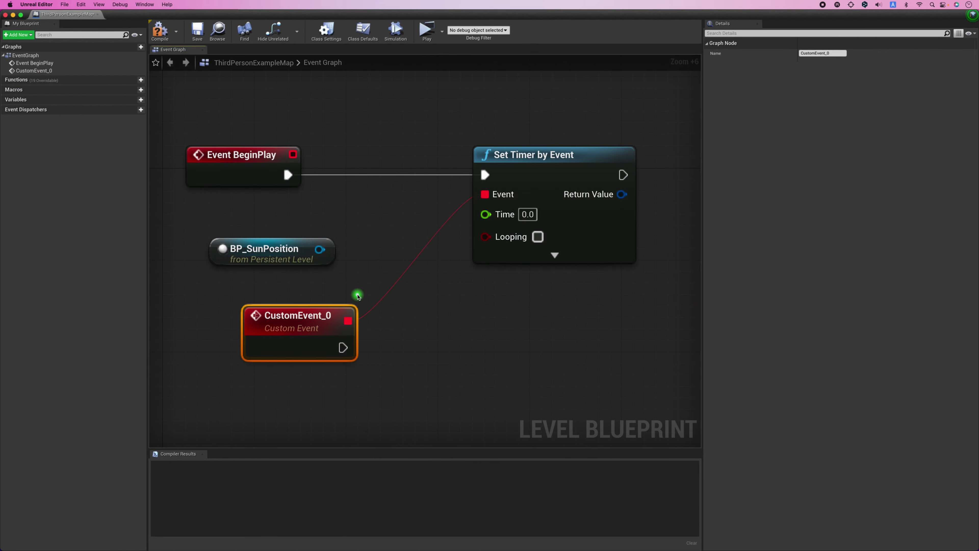
# Give the timer a 1.0-second Time and enable Looping
pyautogui.scroll(-2, 356, 291)
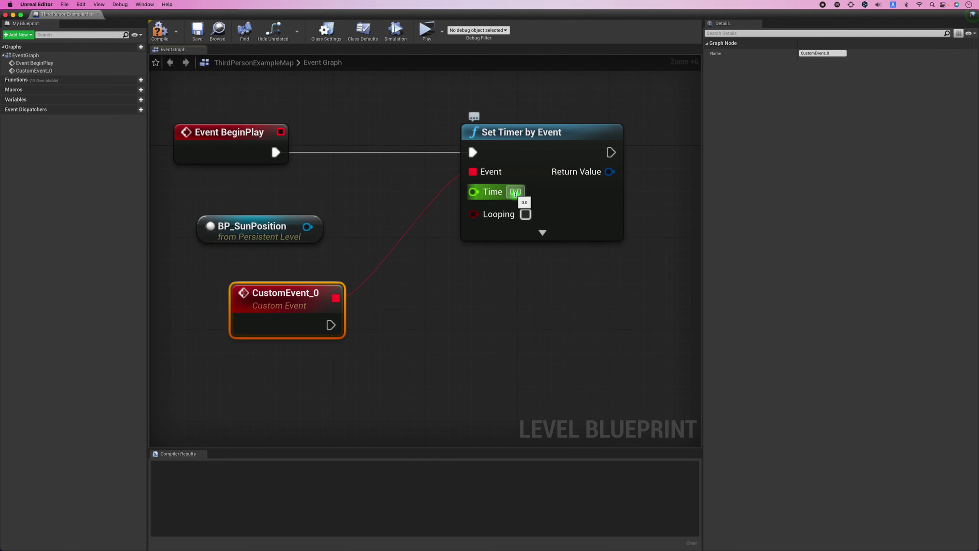
pyautogui.click(516, 192)
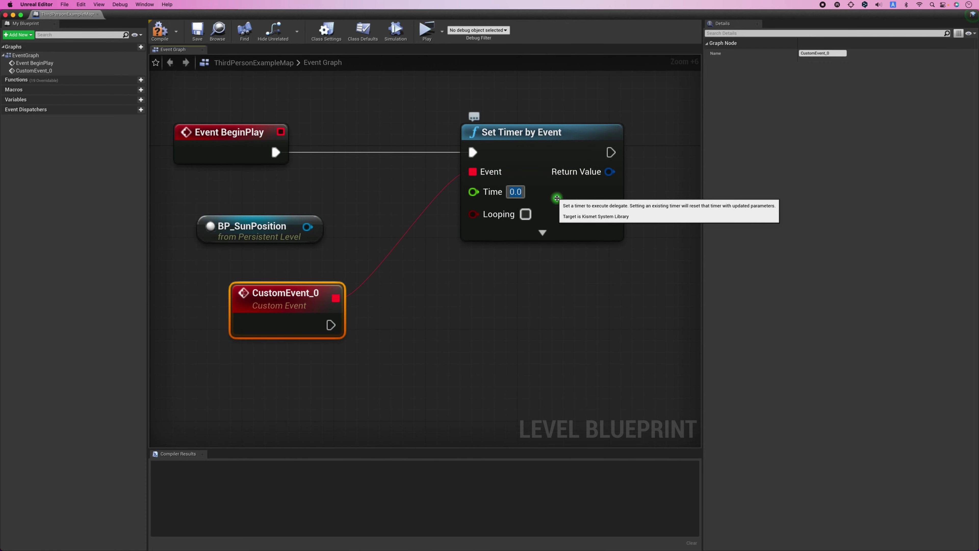
pyautogui.write('1')
pyautogui.click(560, 200)
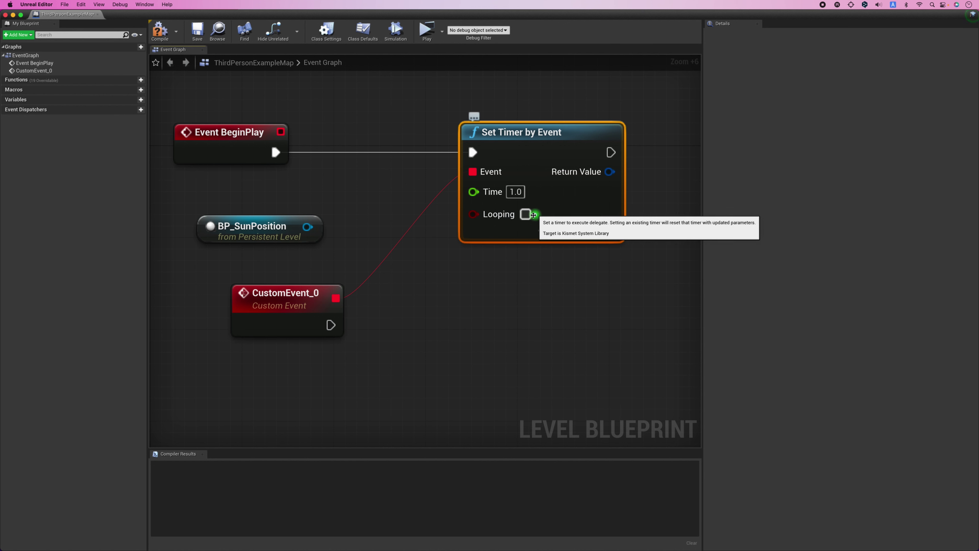
pyautogui.click(526, 214)
# Add a SET Hours node after CustomEvent_0 fed by a new Hours variable, then compile and save
pyautogui.moveTo(305, 226)
pyautogui.mouseDown()
pyautogui.moveTo(348, 344)
pyautogui.moveTo(381, 327)
pyautogui.mouseUp()
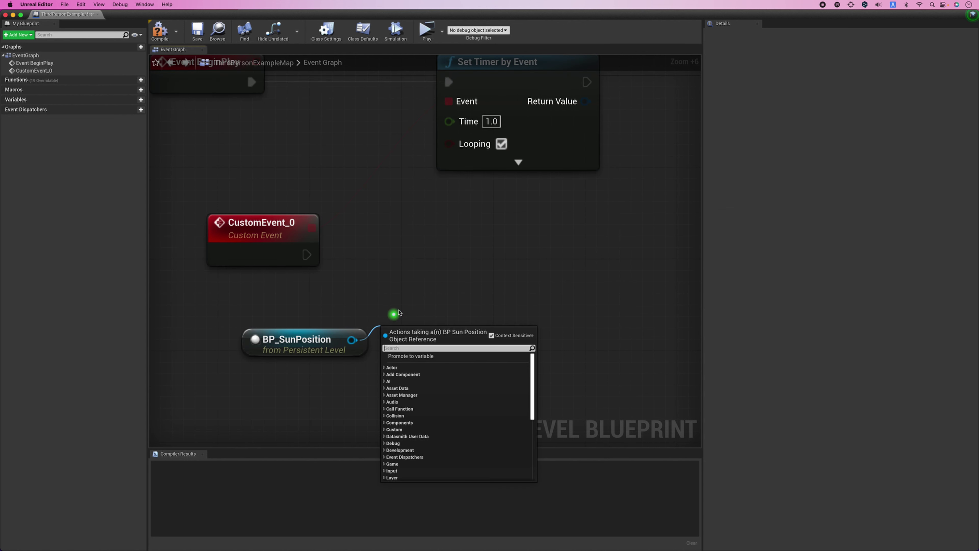
pyautogui.write('set')
pyautogui.write(' hou')
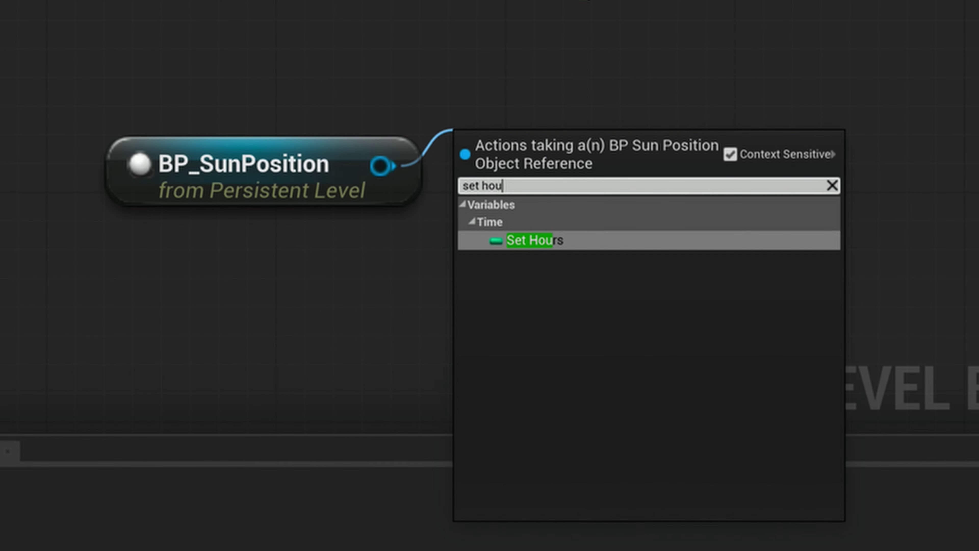
pyautogui.click(602, 240)
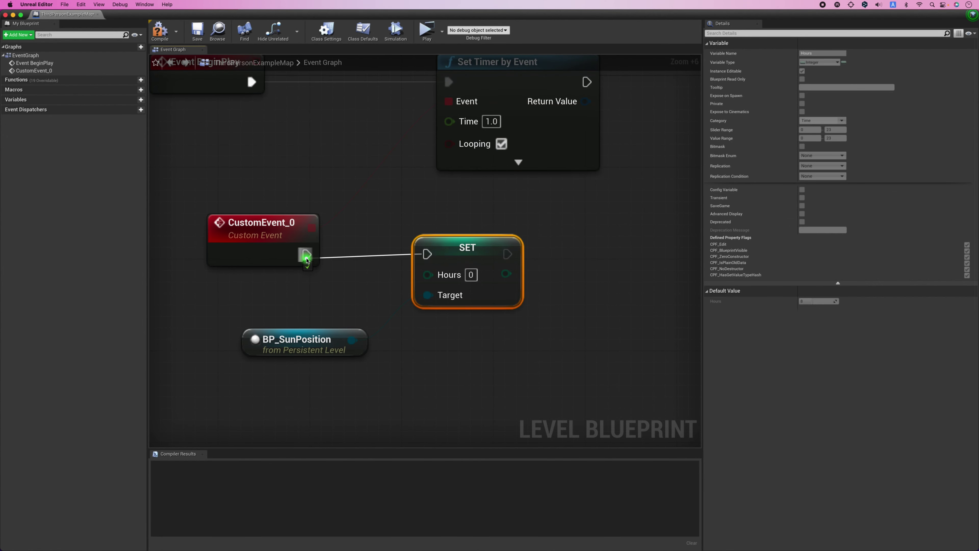
pyautogui.moveTo(307, 260); pyautogui.dragTo(306, 256)
pyautogui.moveTo(428, 274); pyautogui.dragTo(381, 278)
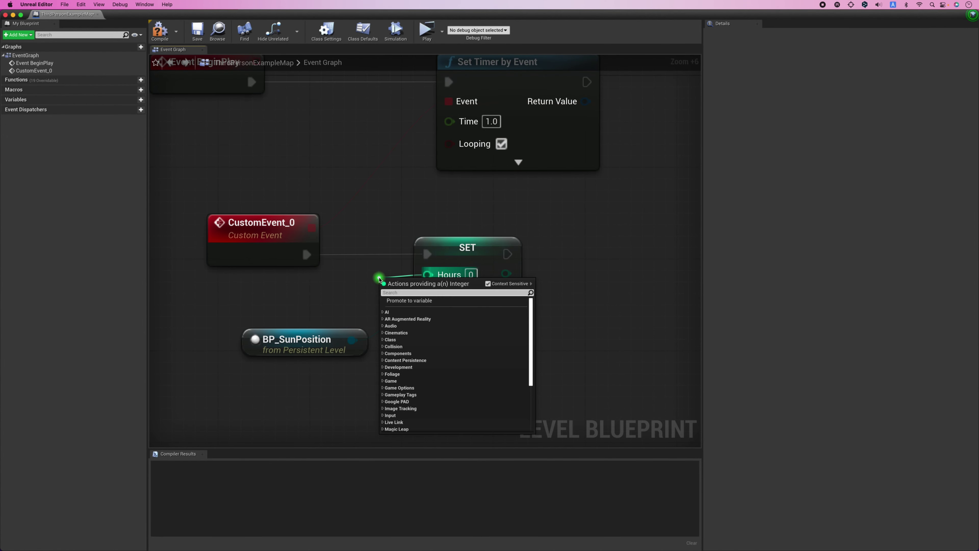
pyautogui.click(390, 301)
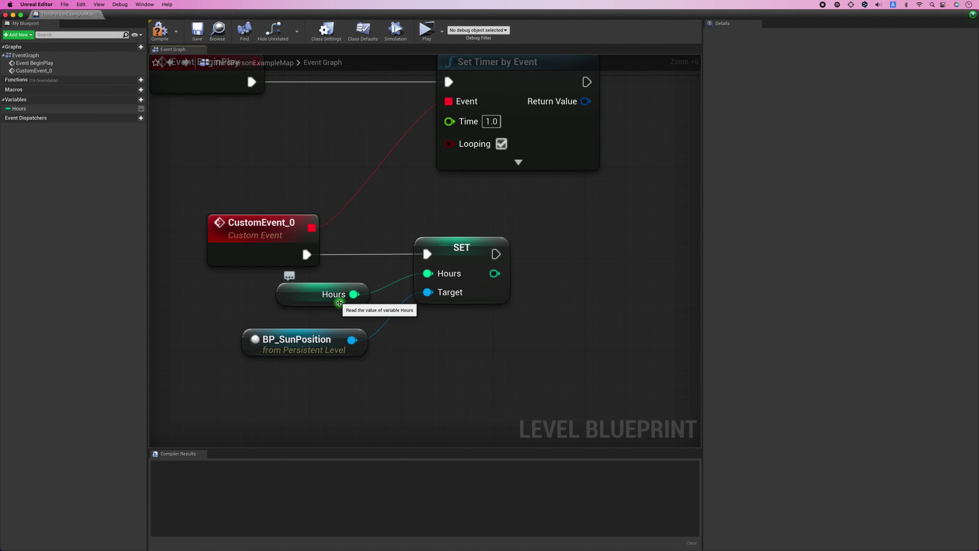
pyautogui.click(160, 31)
pyautogui.click(196, 36)
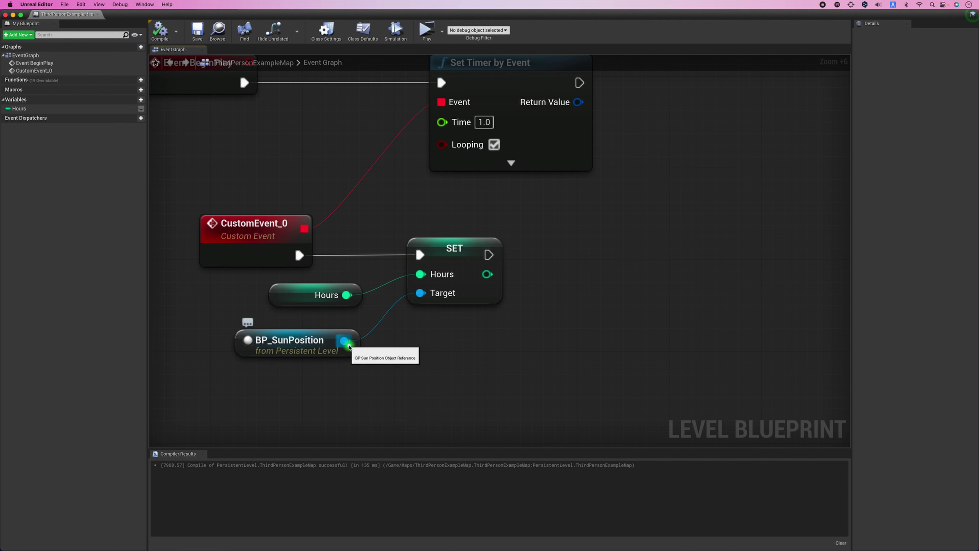
# Add an Update Sun call targeting BP_SunPosition beside the SET node
pyautogui.moveTo(345, 341); pyautogui.dragTo(523, 350)
pyautogui.write('upda')
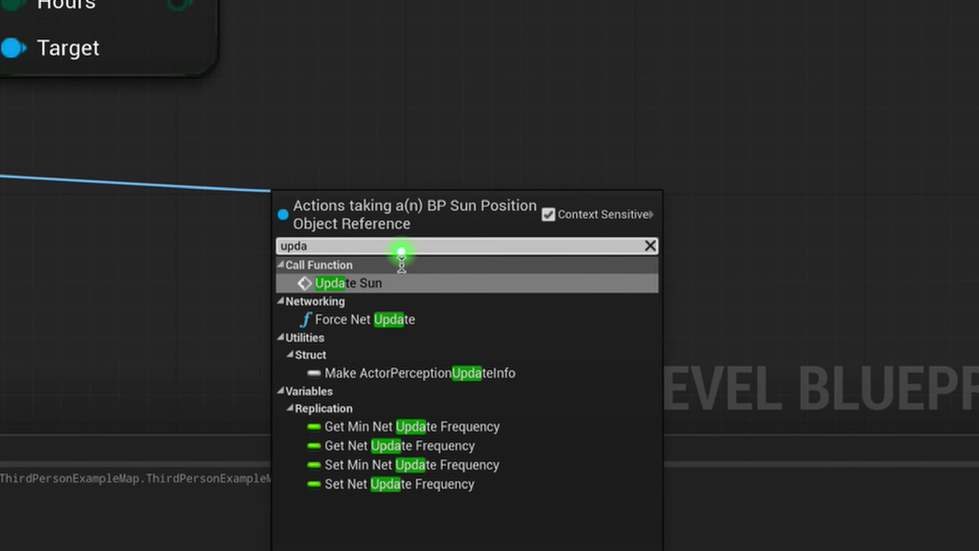
pyautogui.click(401, 282)
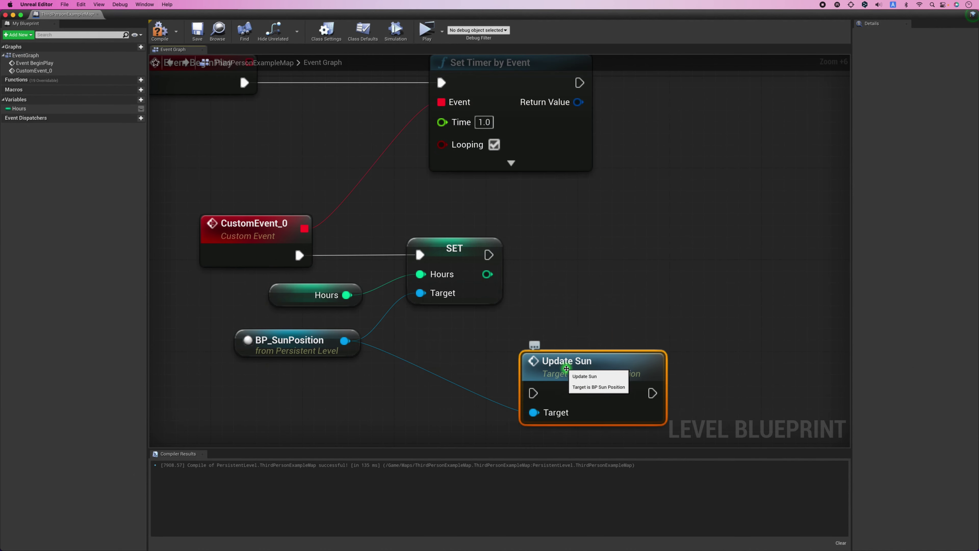
pyautogui.moveTo(565, 369); pyautogui.dragTo(589, 231)
# Run Update Sun after SET Hours and follow it with an Increment Int fed by an Hours getter
pyautogui.click(272, 301)
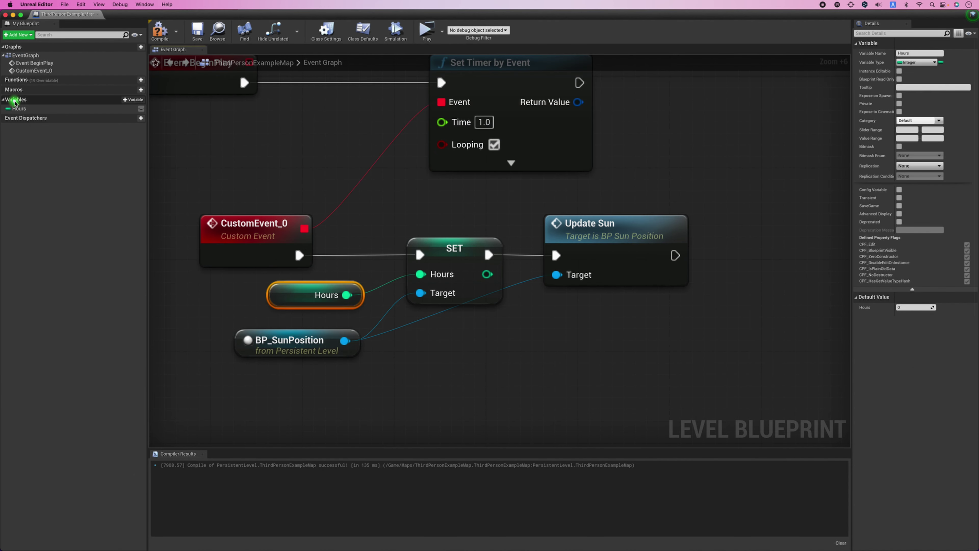
pyautogui.moveTo(18, 108); pyautogui.dragTo(669, 343)
pyautogui.click(681, 346)
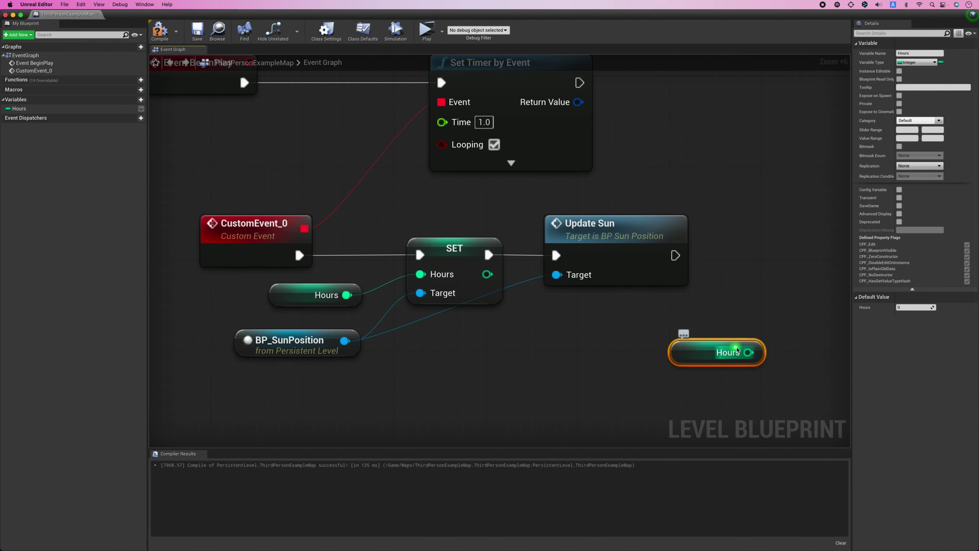
pyautogui.moveTo(746, 353); pyautogui.dragTo(742, 287)
pyautogui.write('++')
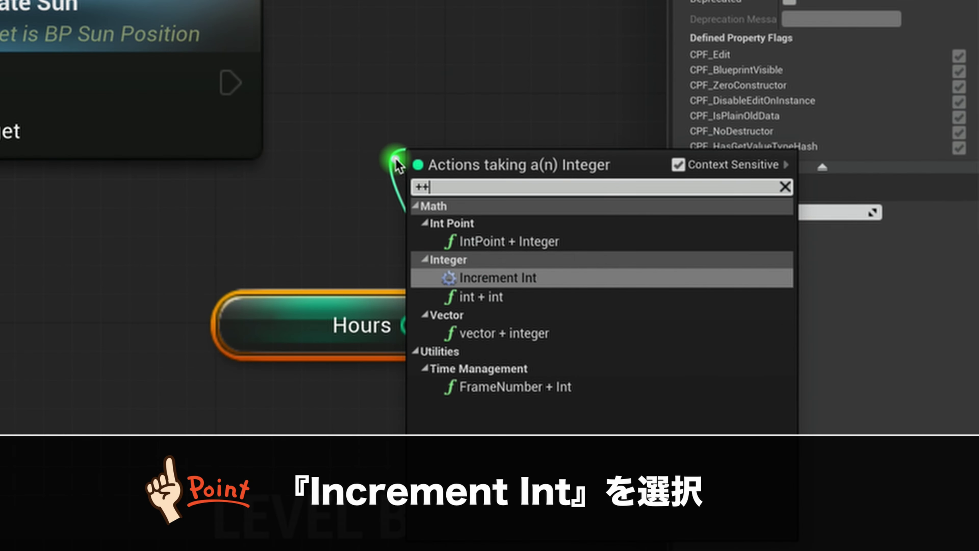
pyautogui.press('Return')
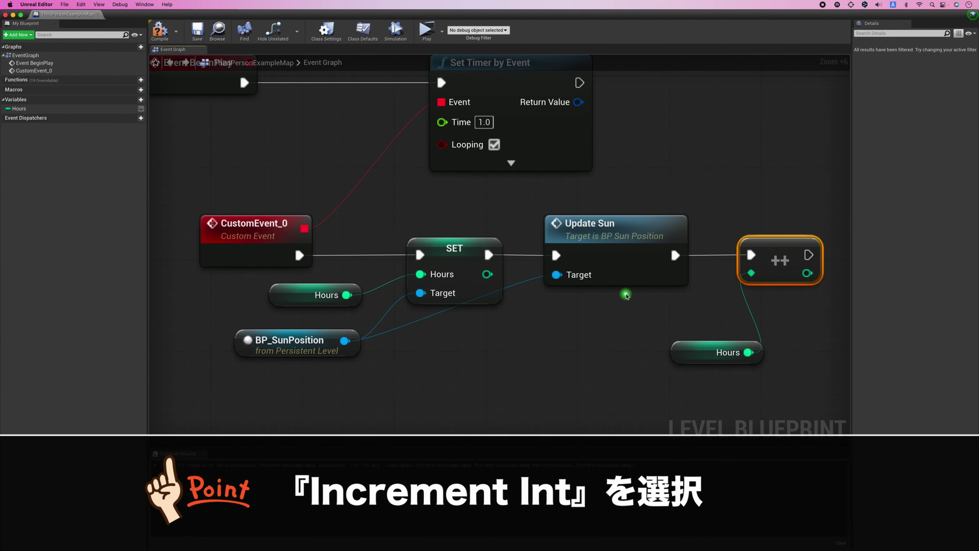
# Compare the original Hours getter with the one feeding the increment
pyautogui.click(656, 320)
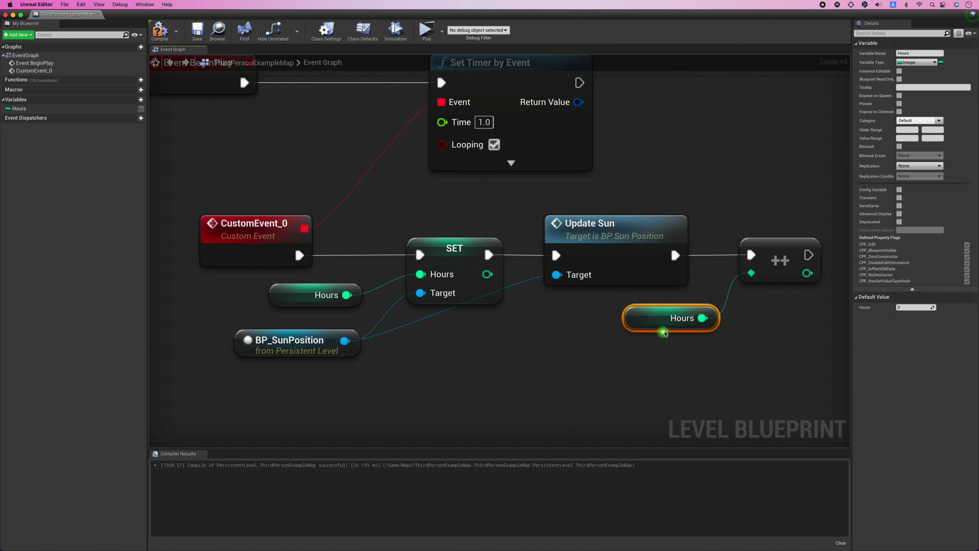
pyautogui.click(292, 293)
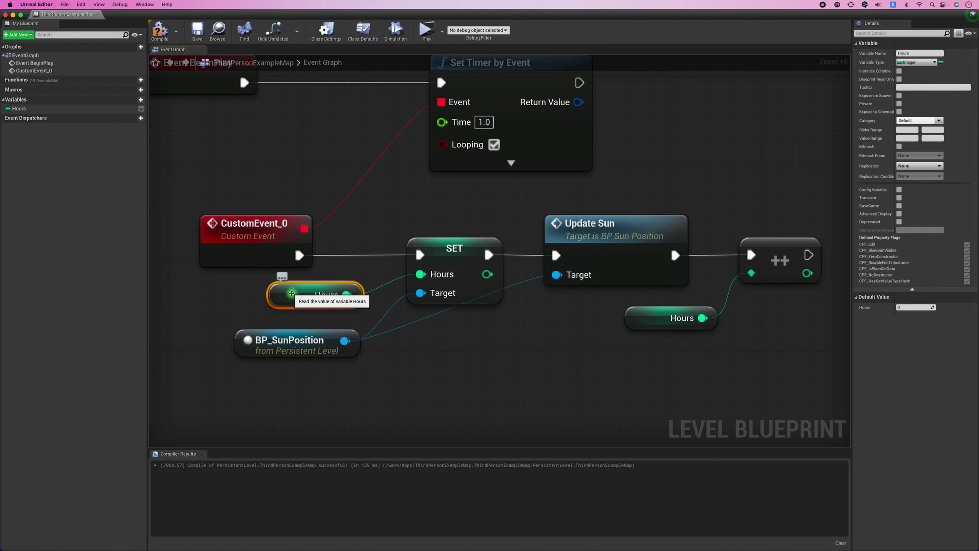
pyautogui.click(656, 319)
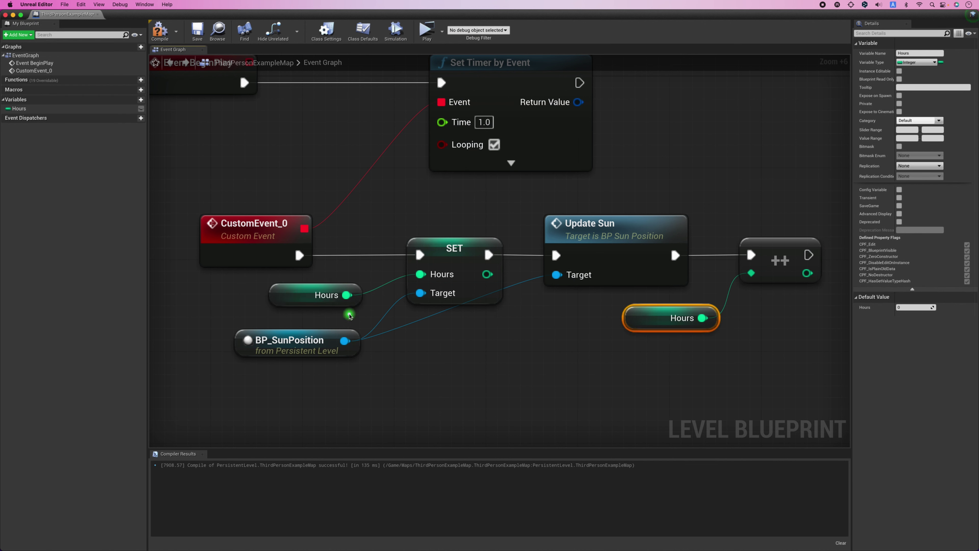
pyautogui.click(293, 295)
pyautogui.click(656, 319)
# Add a Select Int node taking the Hours value
pyautogui.scroll(-3, 655, 318)
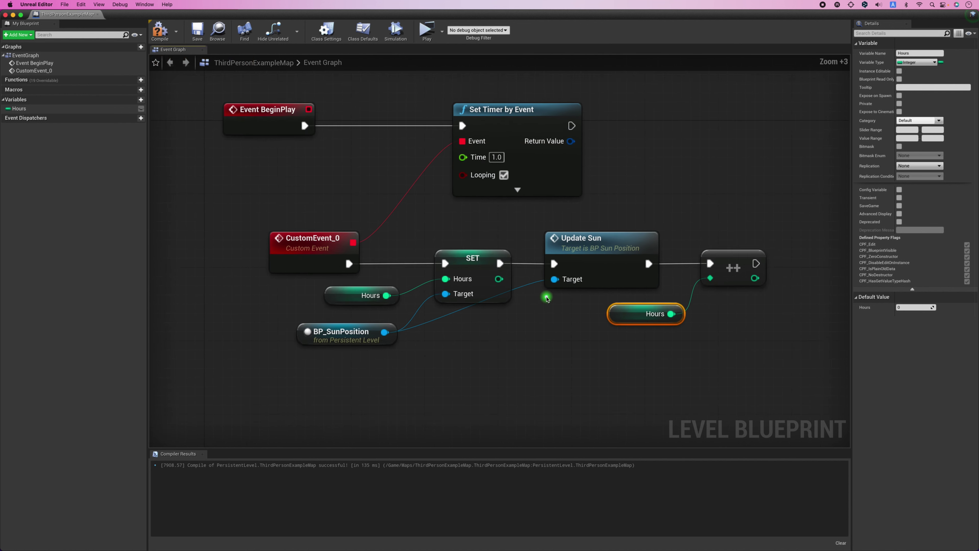
pyautogui.scroll(-1, 656, 312)
pyautogui.moveTo(562, 295); pyautogui.dragTo(428, 287, button='right')
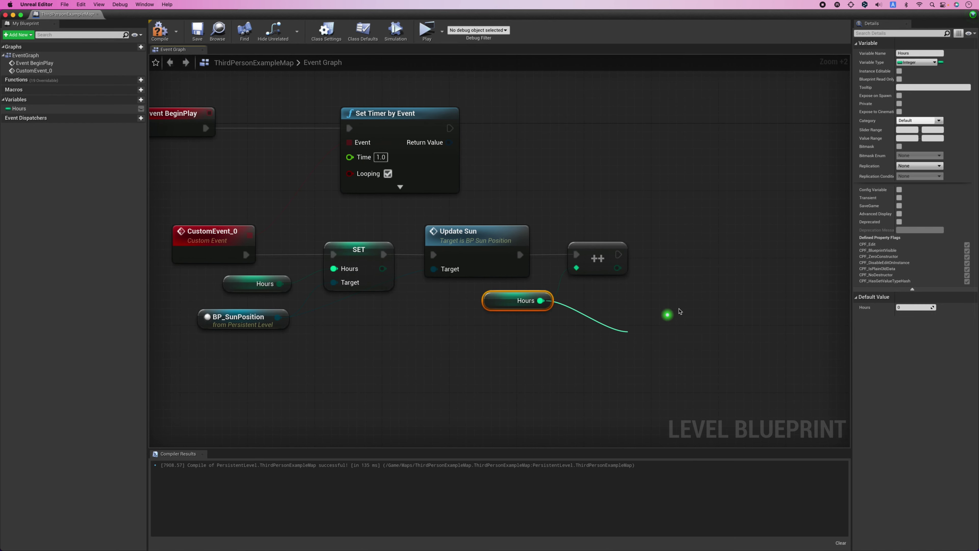
pyautogui.moveTo(540, 300); pyautogui.dragTo(666, 321)
pyautogui.write('sele')
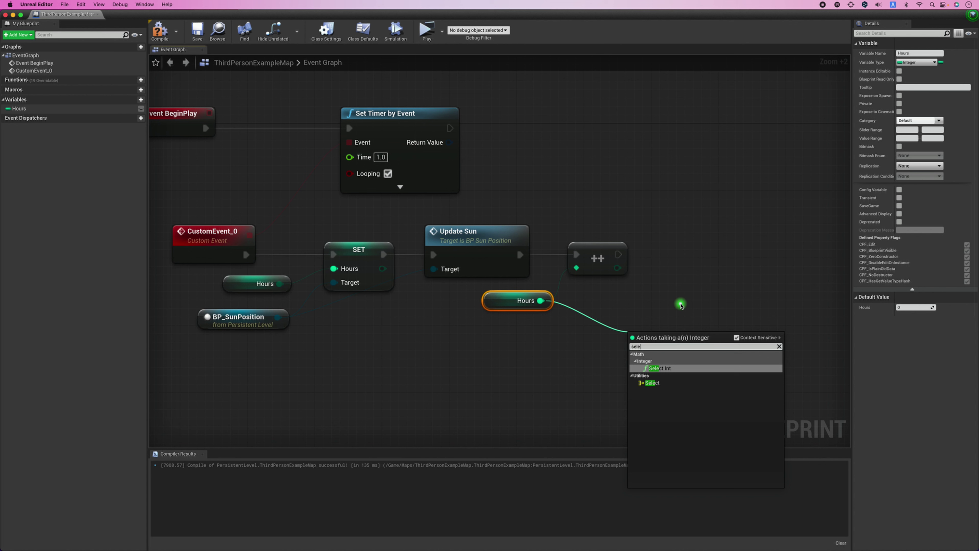
pyautogui.click(670, 370)
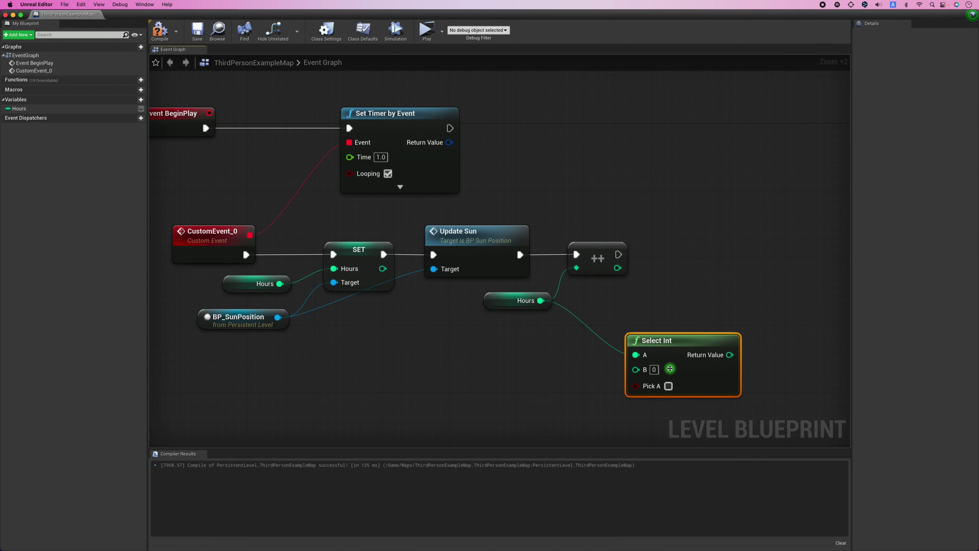
# Drive Select Int's Pick A with an integer >= 24 check and its B with the incremented Hours
pyautogui.moveTo(617, 268); pyautogui.dragTo(616, 360)
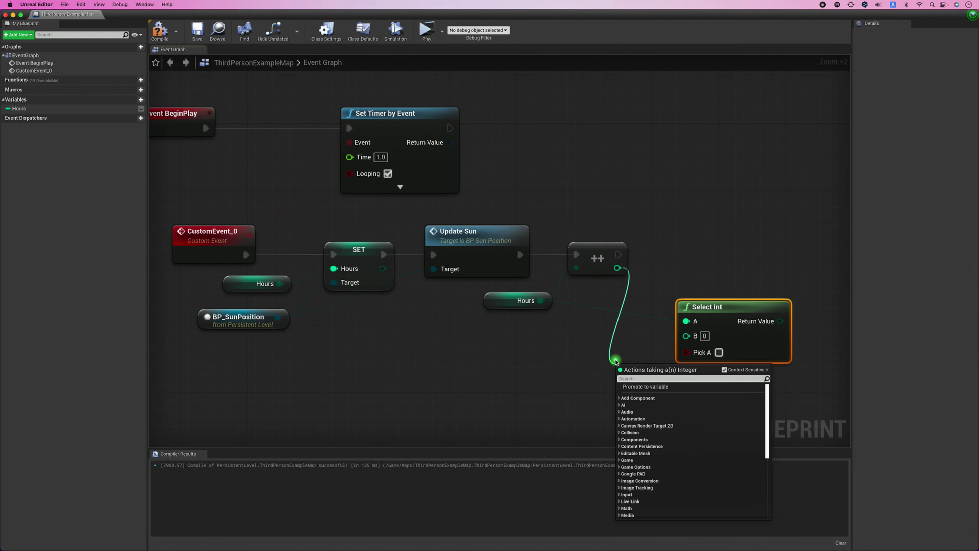
pyautogui.write('>=')
pyautogui.press('Return')
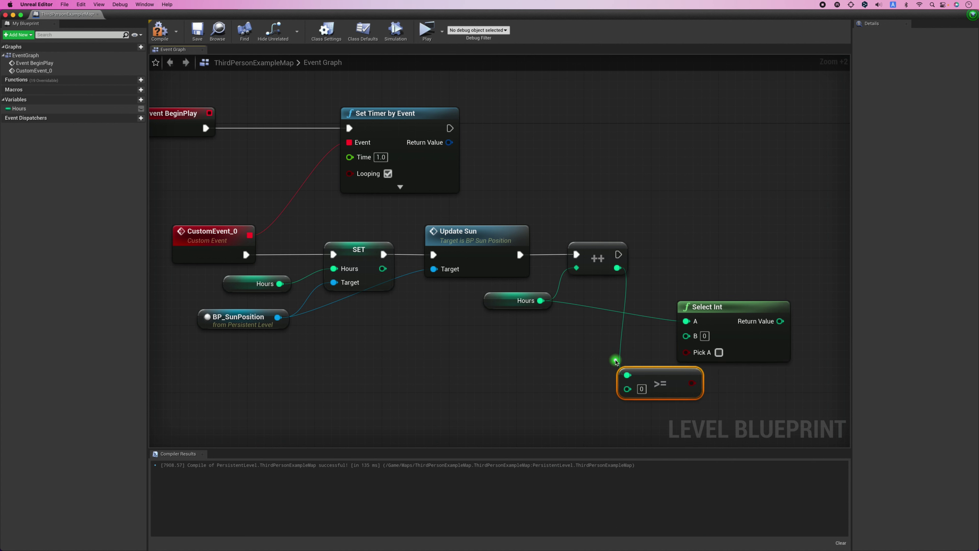
pyautogui.moveTo(692, 383); pyautogui.dragTo(737, 355)
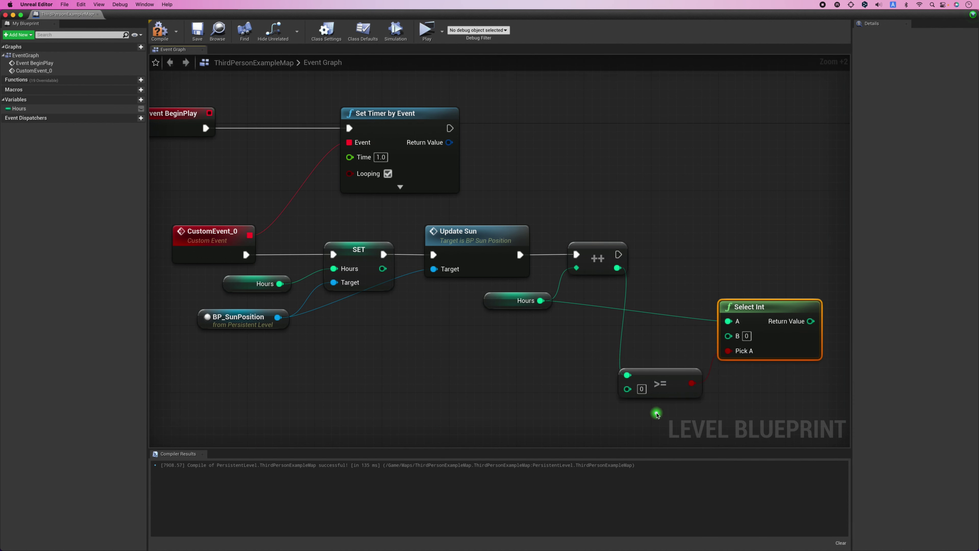
pyautogui.click(641, 389)
pyautogui.write('24')
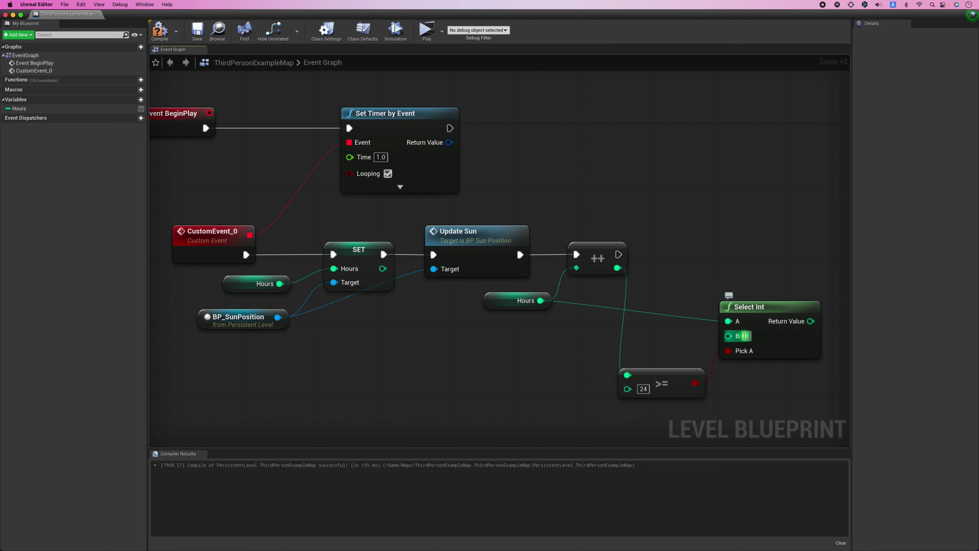
pyautogui.moveTo(729, 337); pyautogui.dragTo(618, 268)
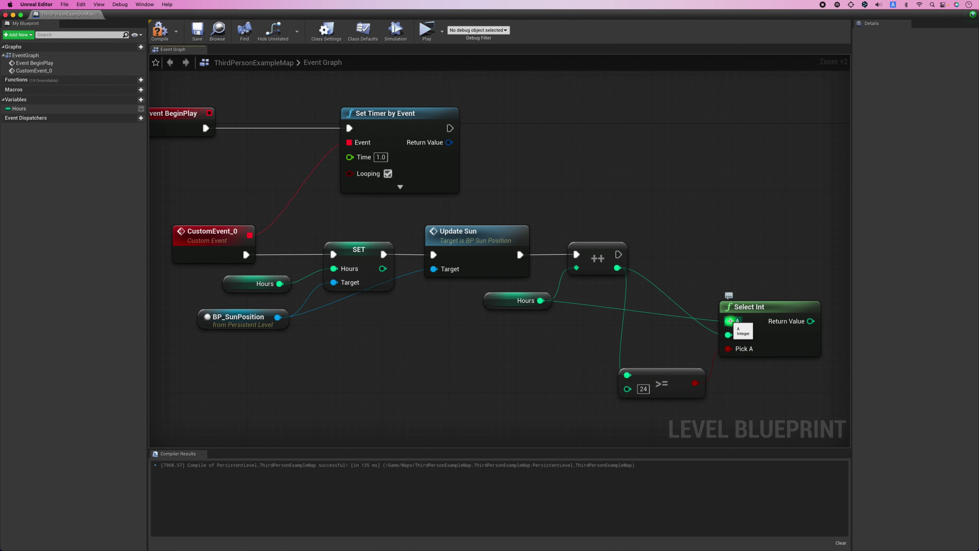
pyautogui.keyDown('alt'); pyautogui.click(730, 321); pyautogui.keyUp('alt')
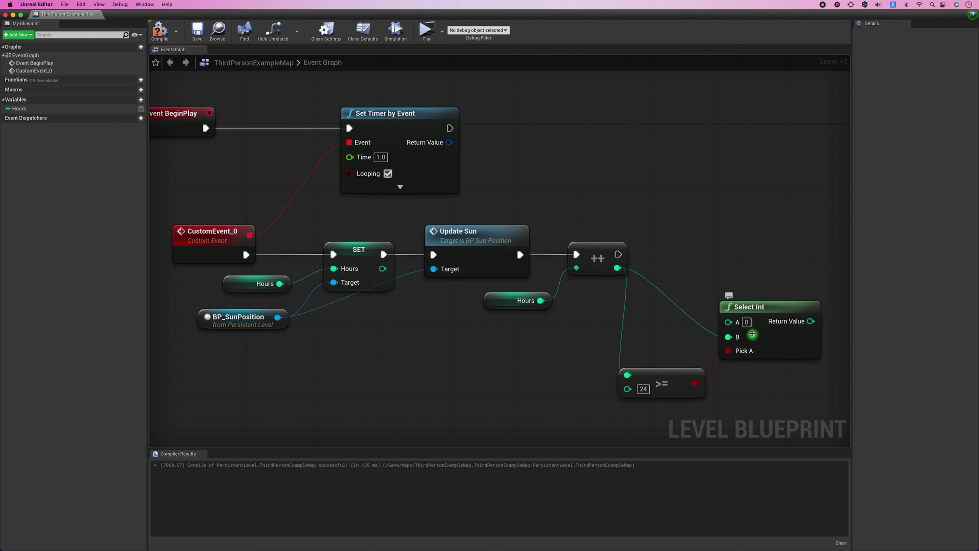
# Store Select Int's result back into Hours with a new SET after the increment
pyautogui.moveTo(768, 269); pyautogui.dragTo(680, 272, button='right')
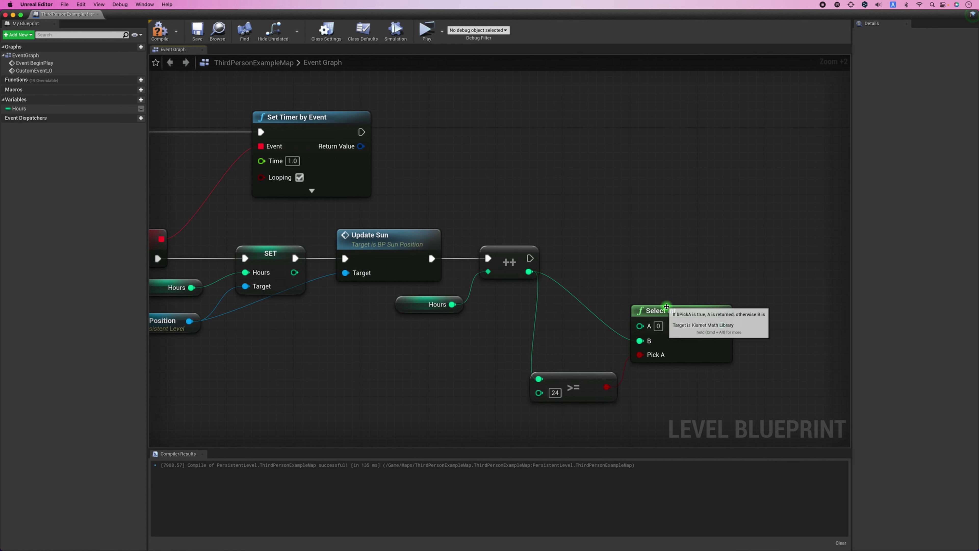
pyautogui.moveTo(77, 108); pyautogui.dragTo(552, 161)
pyautogui.moveTo(721, 236)
pyautogui.mouseDown()
pyautogui.moveTo(740, 245)
pyautogui.moveTo(530, 258)
pyautogui.mouseUp()
pyautogui.click(752, 254)
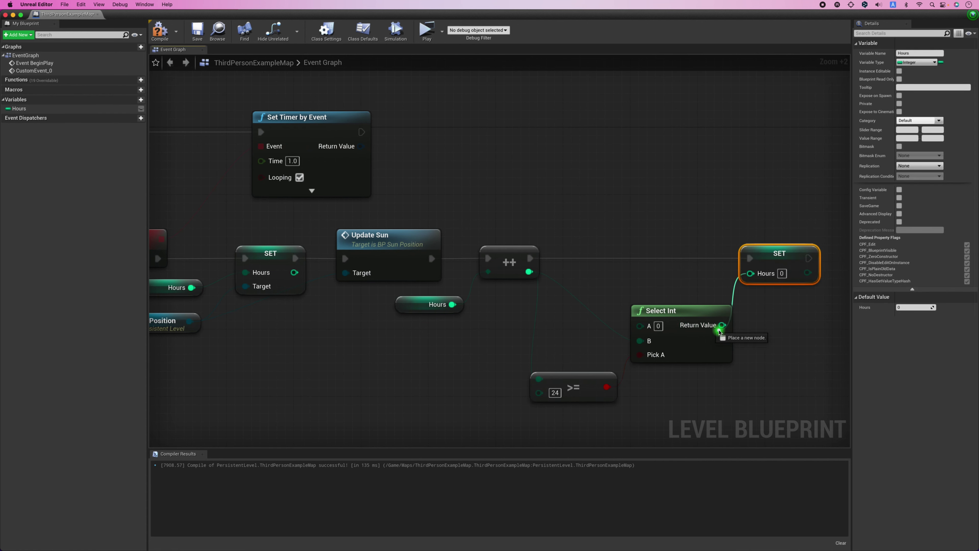
pyautogui.moveTo(722, 325); pyautogui.dragTo(750, 273)
pyautogui.click(790, 341)
pyautogui.scroll(-2, 790, 341)
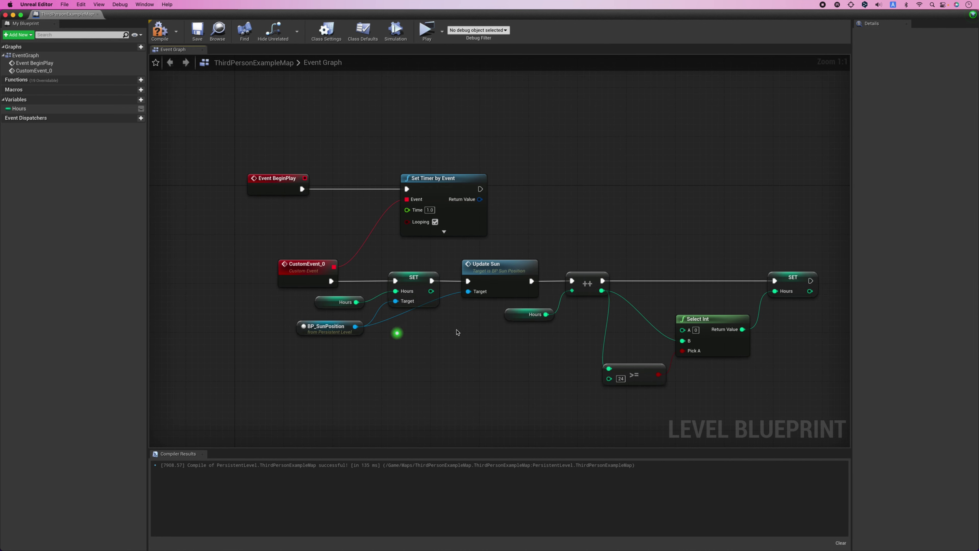
pyautogui.moveTo(464, 374); pyautogui.dragTo(403, 369, button='right')
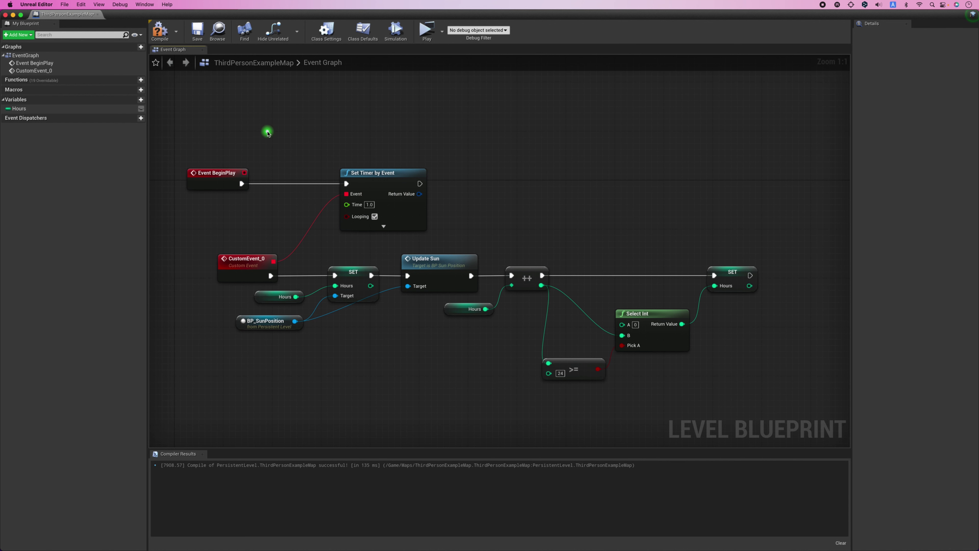
# Set the Light Source's Mobility to Movable and play-test the level in a preview window
pyautogui.click(213, 34)
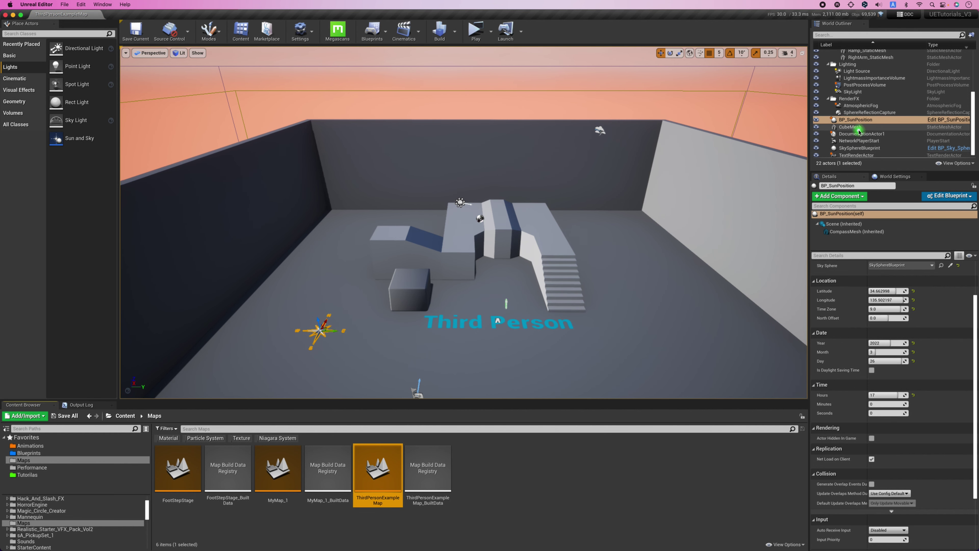
pyautogui.scroll(-1, 866, 135)
pyautogui.click(856, 70)
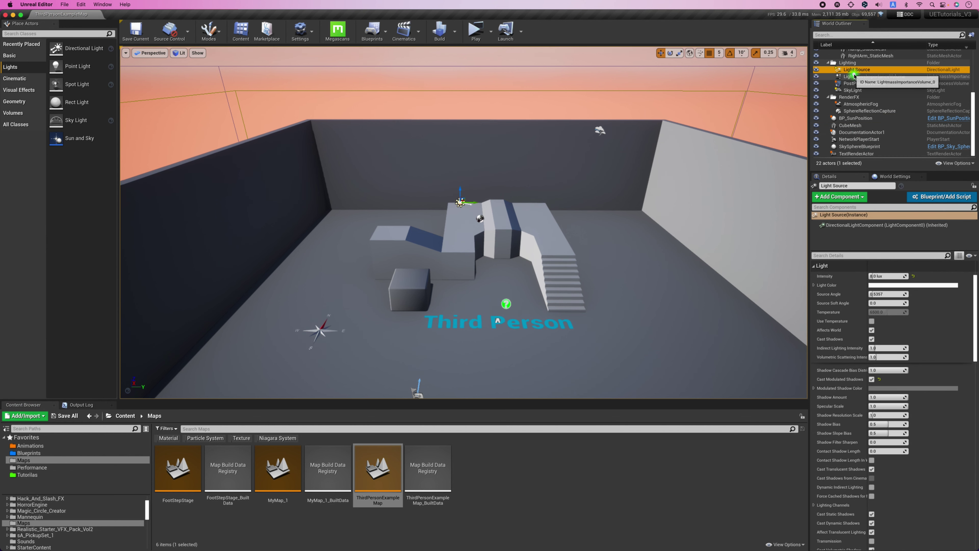
pyautogui.click(951, 303)
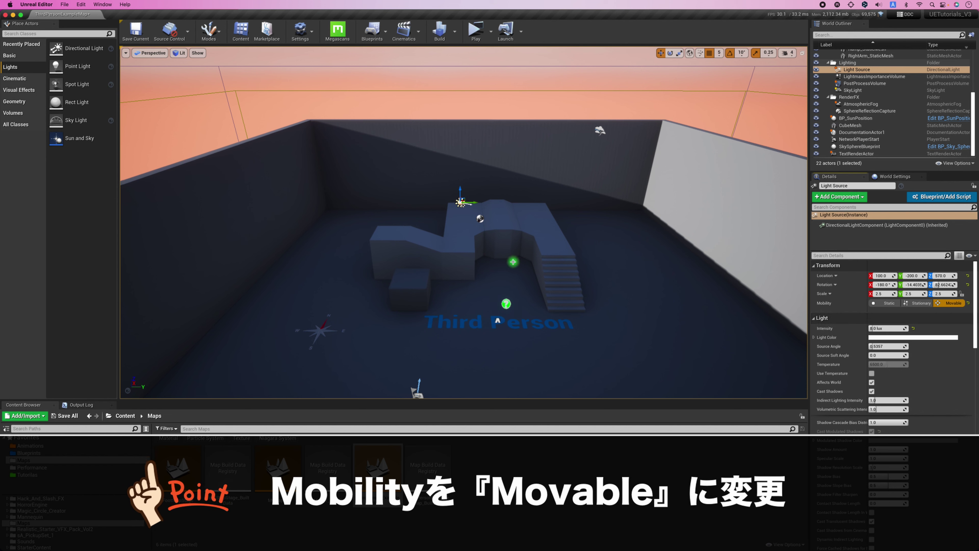
pyautogui.click(598, 162)
pyautogui.click(481, 36)
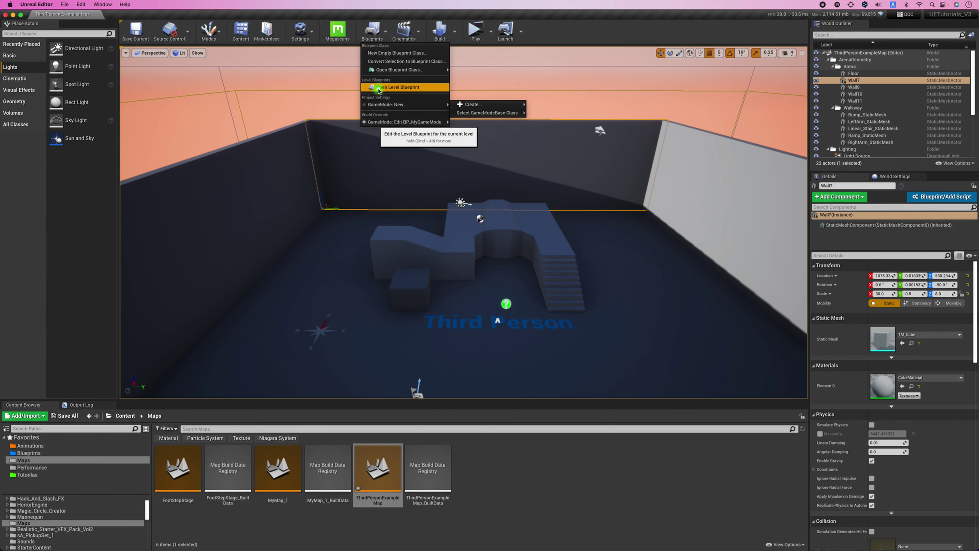
# Reopen the Level Blueprint and inspect the BP_SunPosition node's Hours variable settings
pyautogui.click(378, 89)
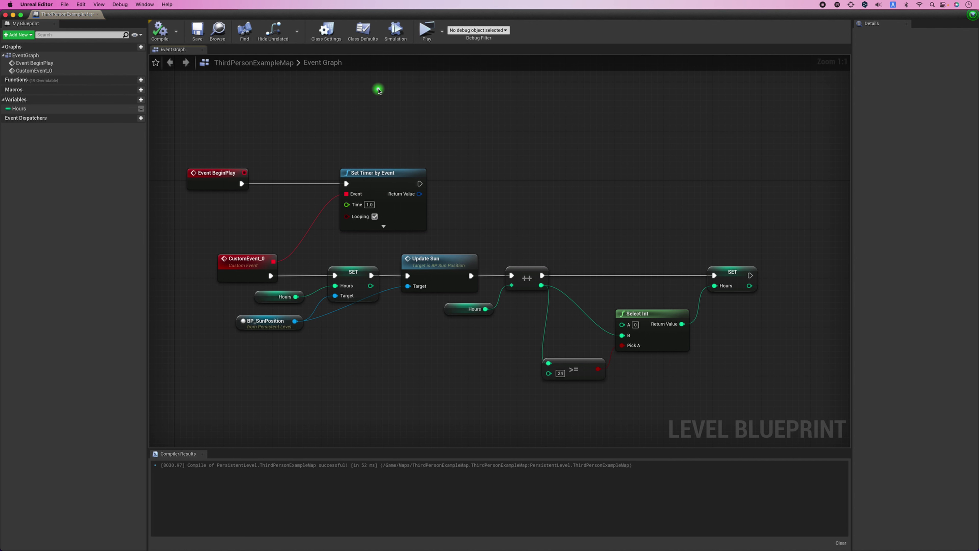
pyautogui.click(264, 324)
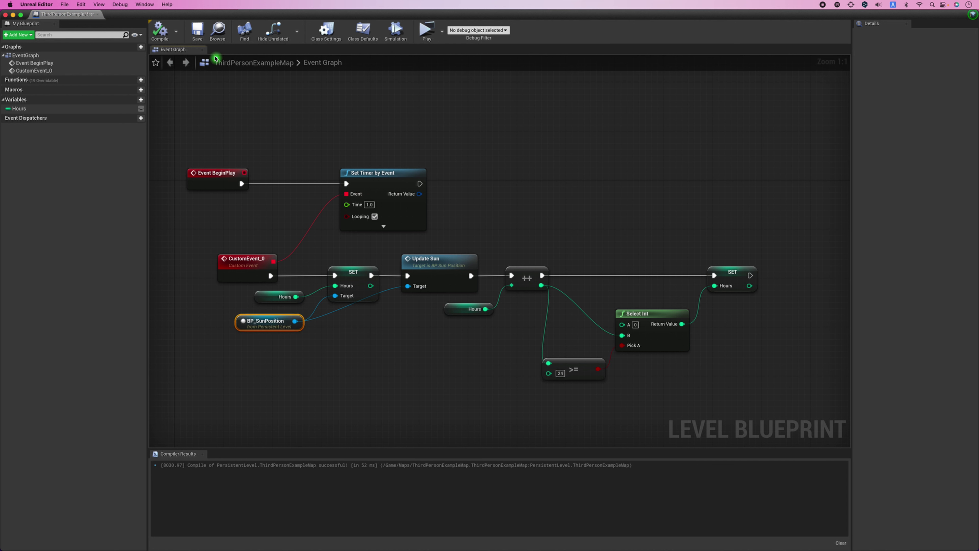
pyautogui.click(361, 290)
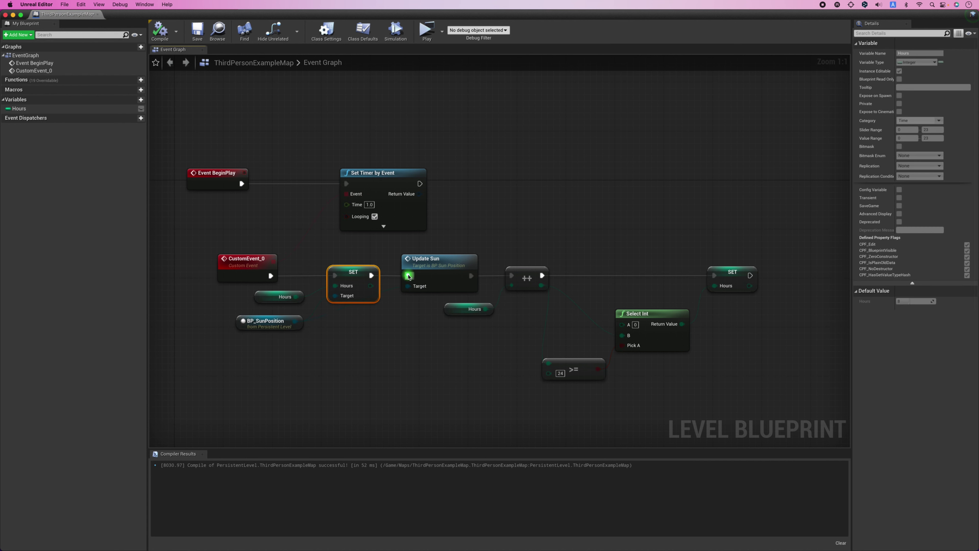
# Back in the level editor, find the sun assets in the Content Browser and open BP_SunPosition
pyautogui.click(226, 34)
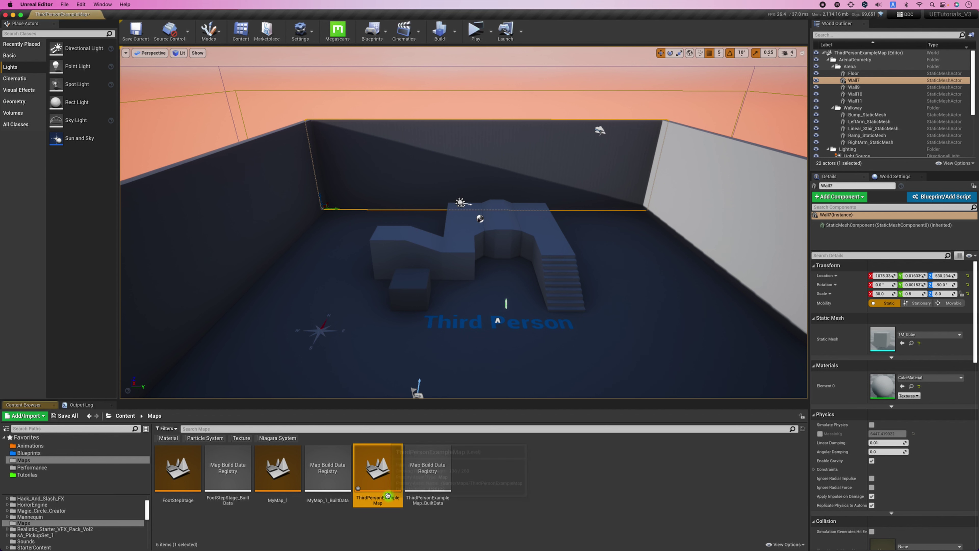
pyautogui.click(71, 428)
pyautogui.click(31, 536)
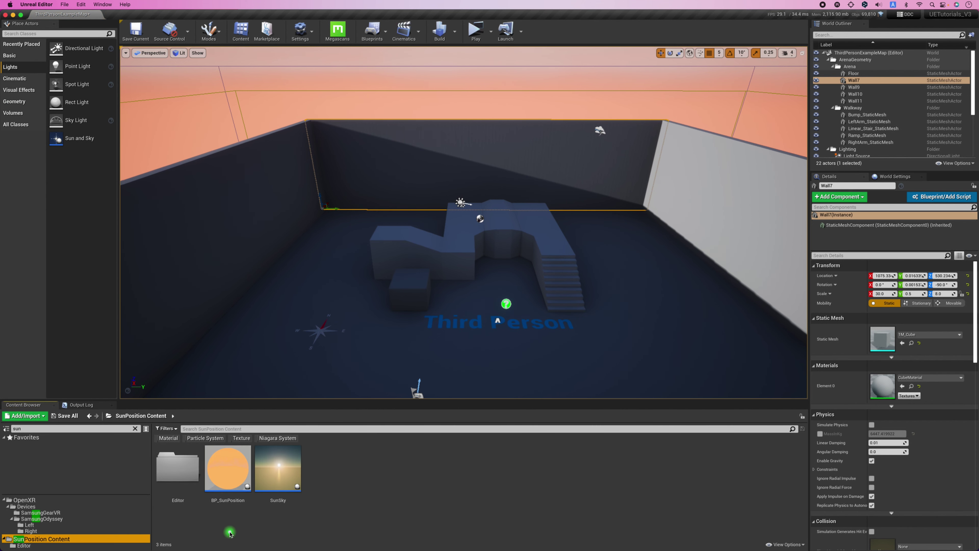
pyautogui.doubleClick(227, 476)
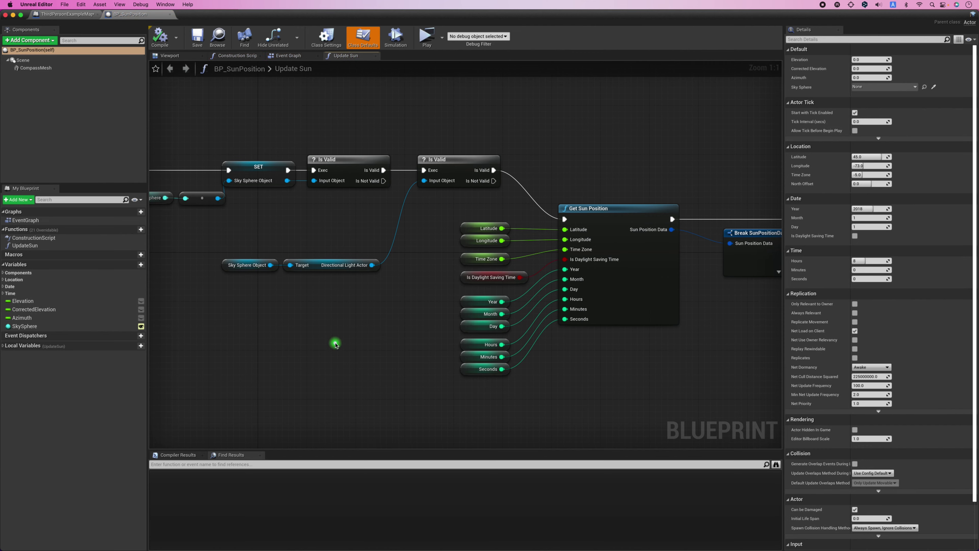
# Review the ranges and defaults of the Hours, Minutes and Seconds time variables in BP_SunPosition
pyautogui.moveTo(321, 339)
pyautogui.mouseDown(button='right')
pyautogui.moveTo(471, 364)
pyautogui.moveTo(454, 346)
pyautogui.mouseUp(button='right')
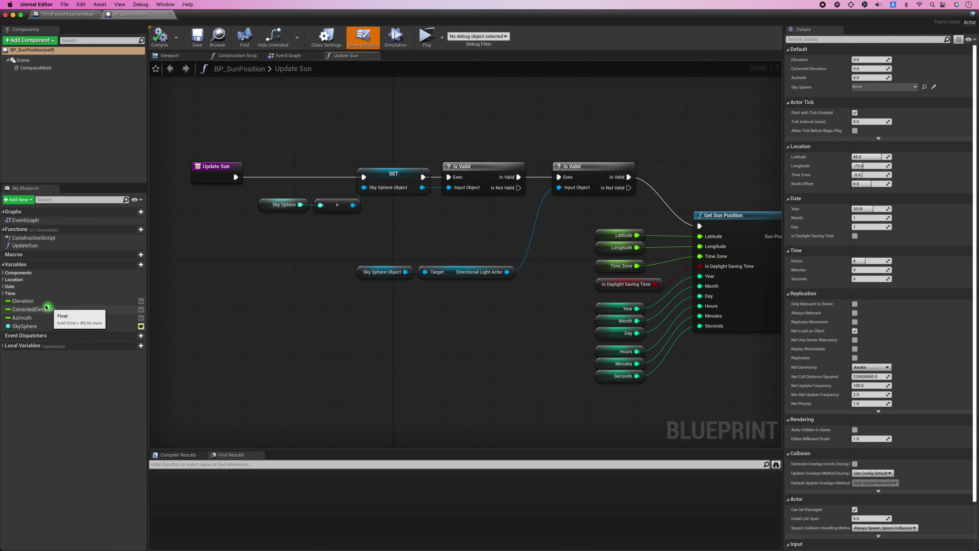
pyautogui.click(4, 294)
pyautogui.click(41, 310)
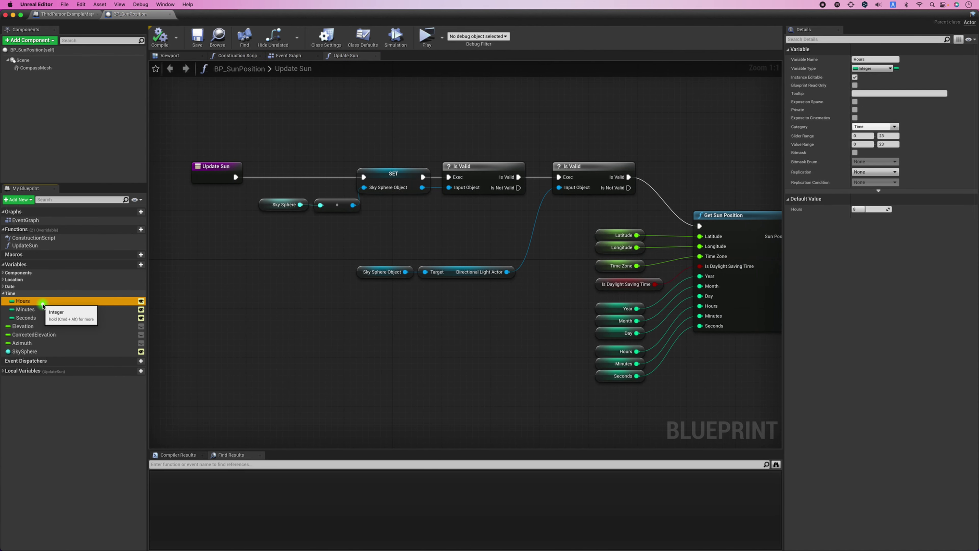
pyautogui.click(41, 319)
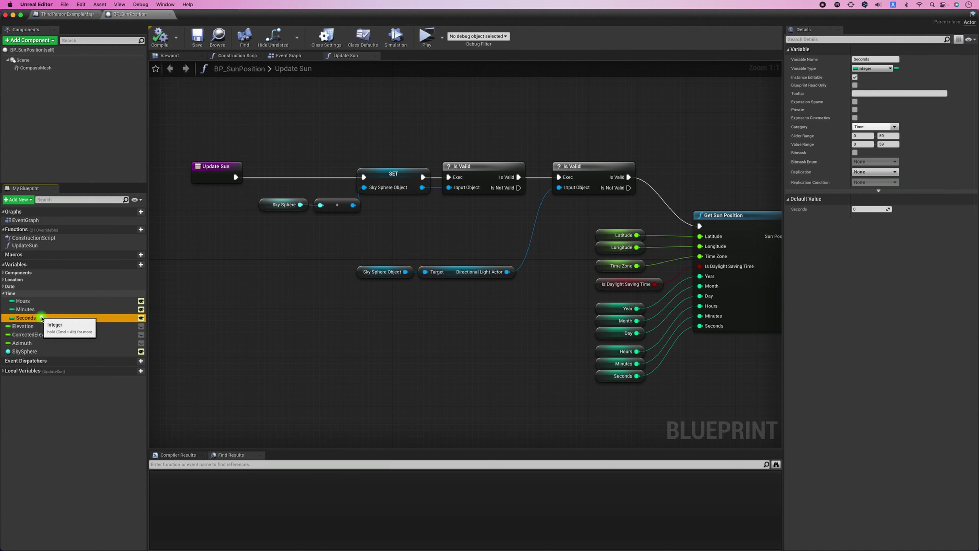
pyautogui.click(206, 292)
pyautogui.click(77, 303)
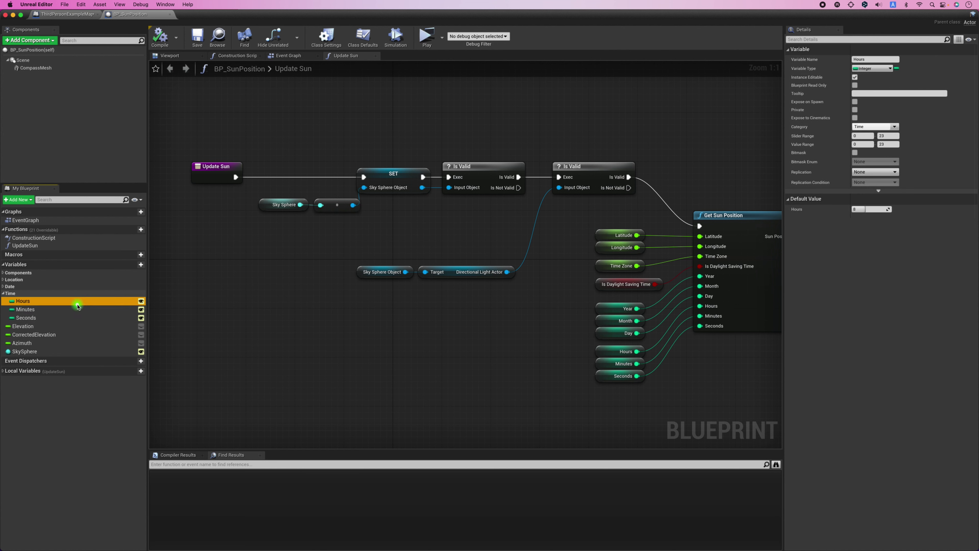
pyautogui.click(73, 314)
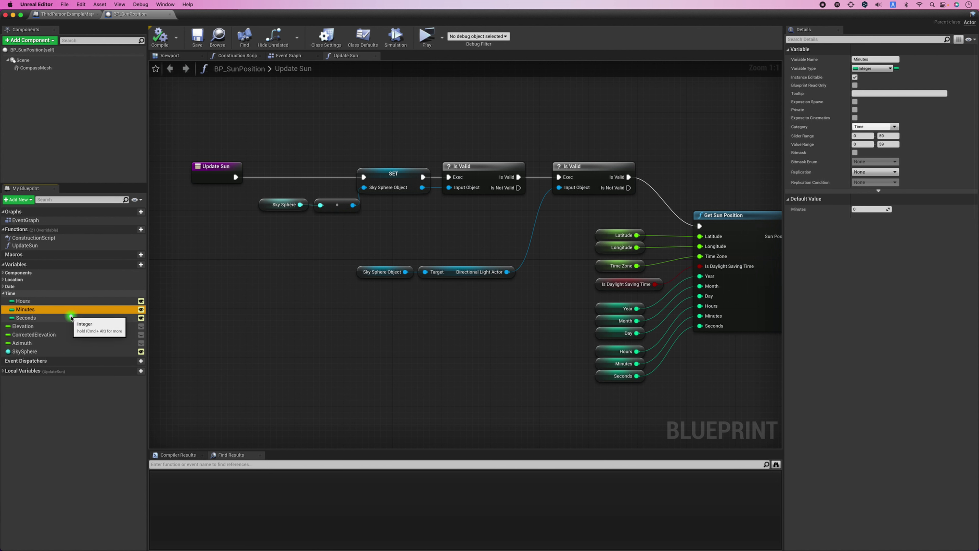
pyautogui.click(72, 311)
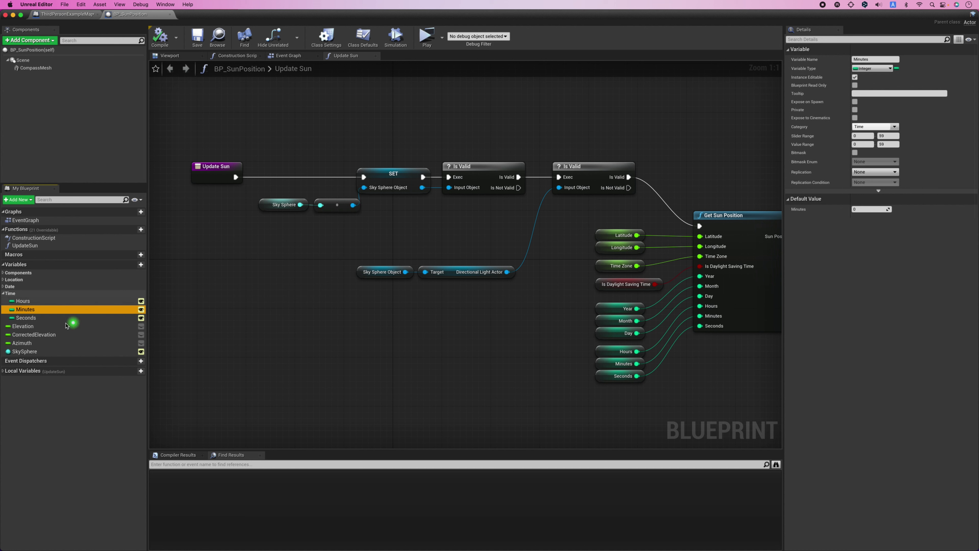
pyautogui.click(72, 318)
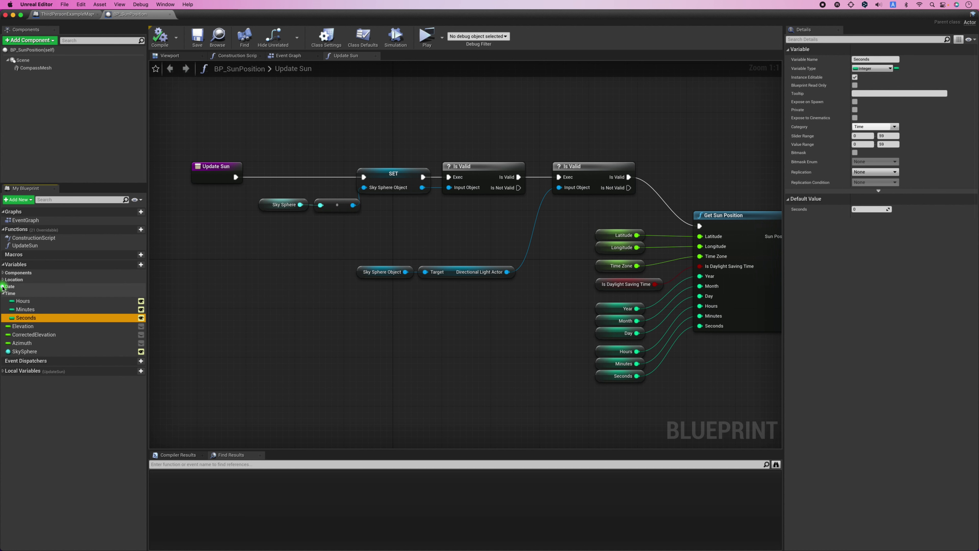
# Inspect the Day, Latitude, Longitude and TimeZone variables, then nudge the Update Sun node right
pyautogui.click(8, 286)
pyautogui.click(23, 294)
pyautogui.click(37, 304)
pyautogui.click(27, 311)
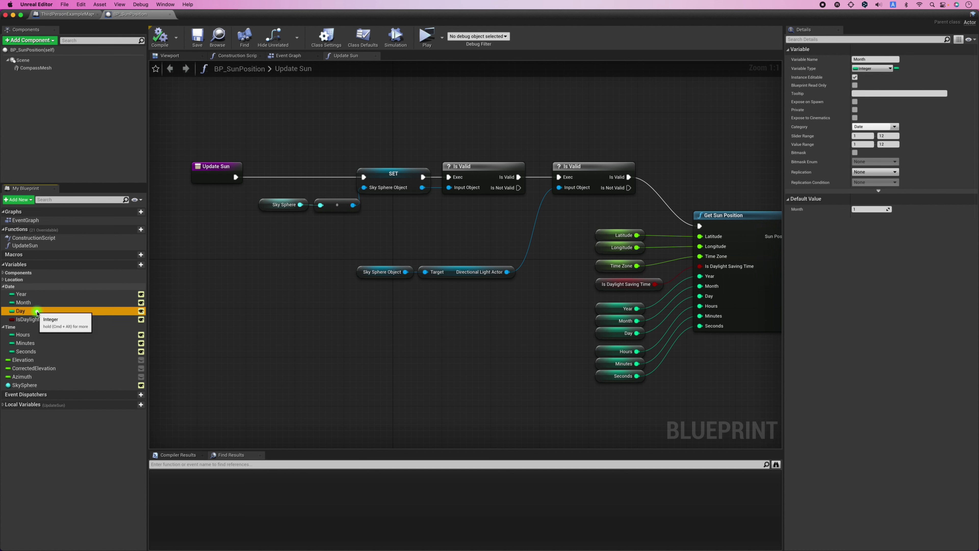
pyautogui.click(8, 280)
pyautogui.click(26, 287)
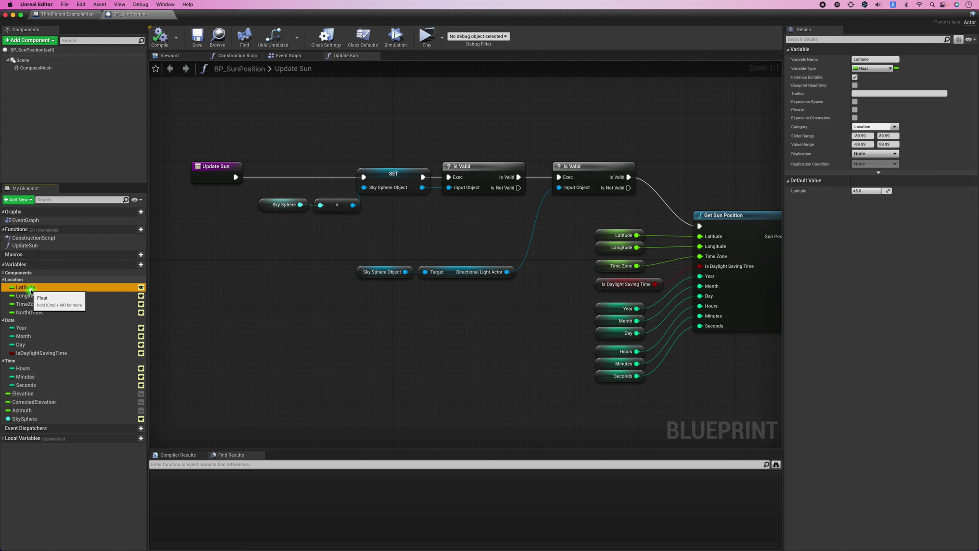
pyautogui.click(28, 296)
pyautogui.click(34, 304)
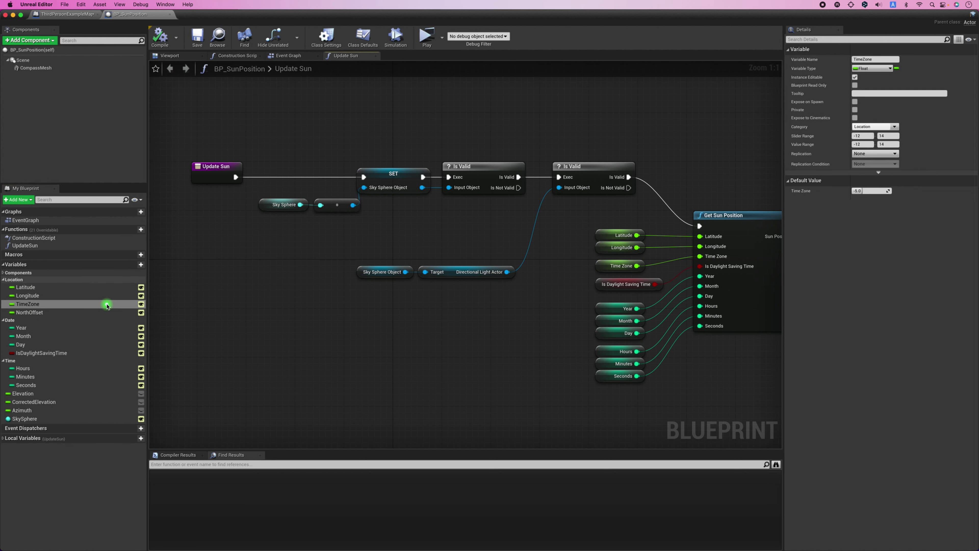
pyautogui.click(92, 294)
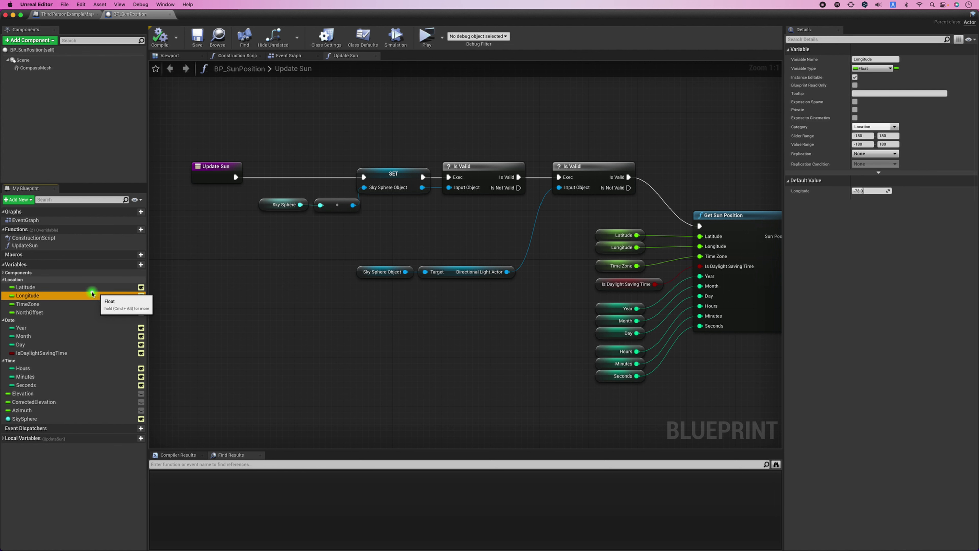
pyautogui.click(211, 181)
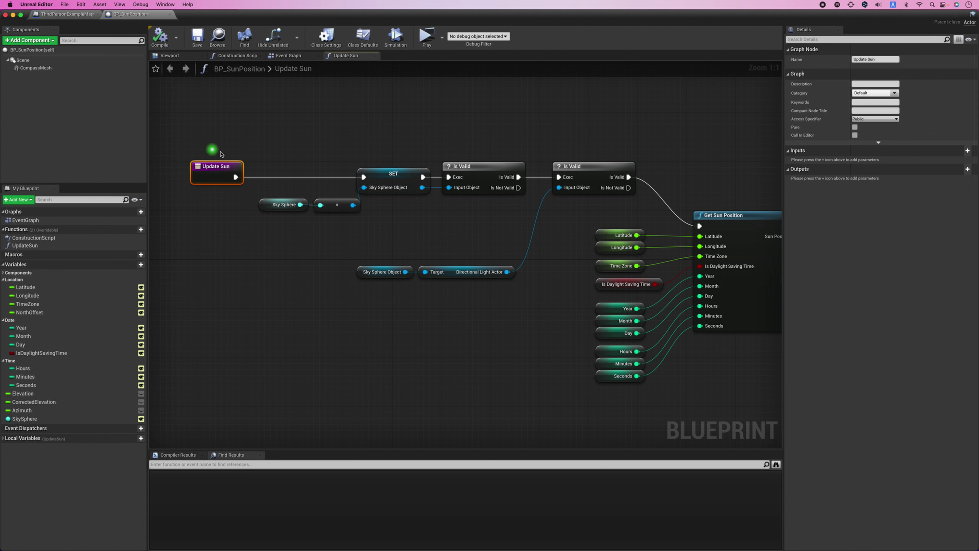
pyautogui.moveTo(219, 176); pyautogui.dragTo(232, 175)
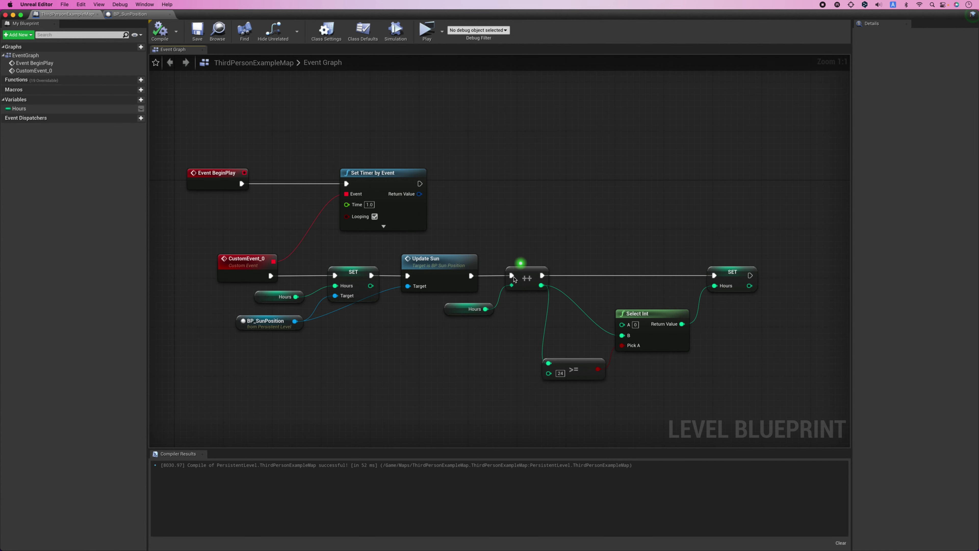
# Select every node in the Level Blueprint's Event Graph with Ctrl+A
pyautogui.hotkey('ctrl', 'a')
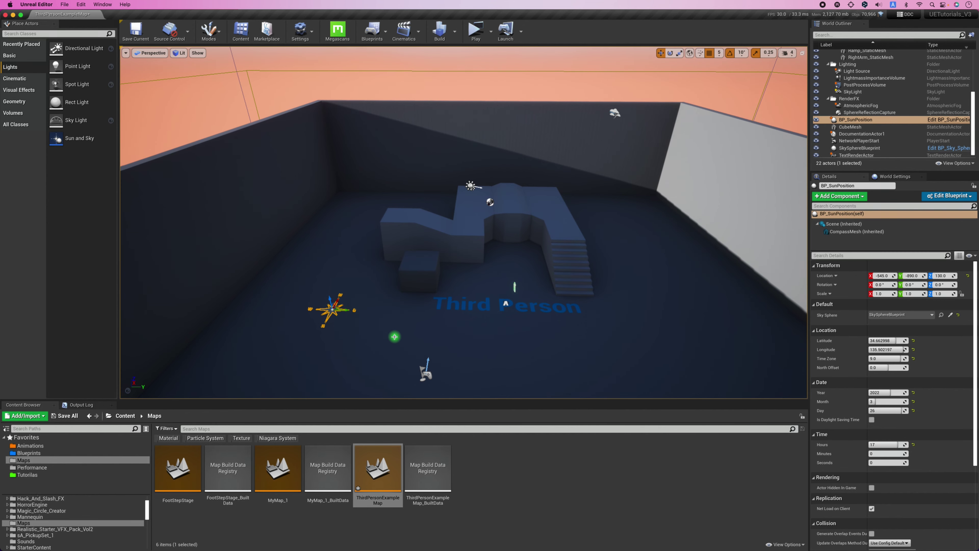
# Orbit the arena view toward the blocks and select SkySphereBlueprint to show its Details
pyautogui.moveTo(394, 337); pyautogui.dragTo(313, 108, button='right')
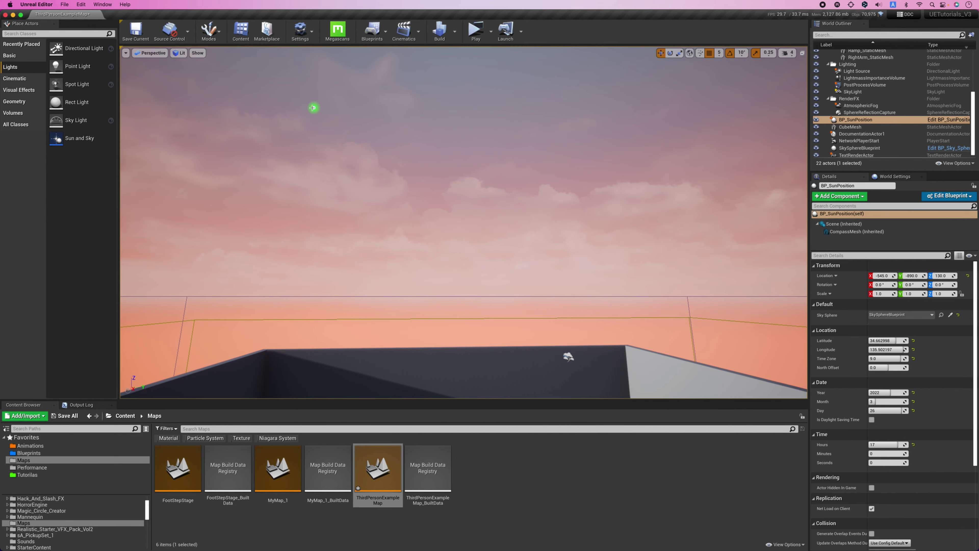
pyautogui.moveTo(467, 241); pyautogui.dragTo(467, 347, button='right')
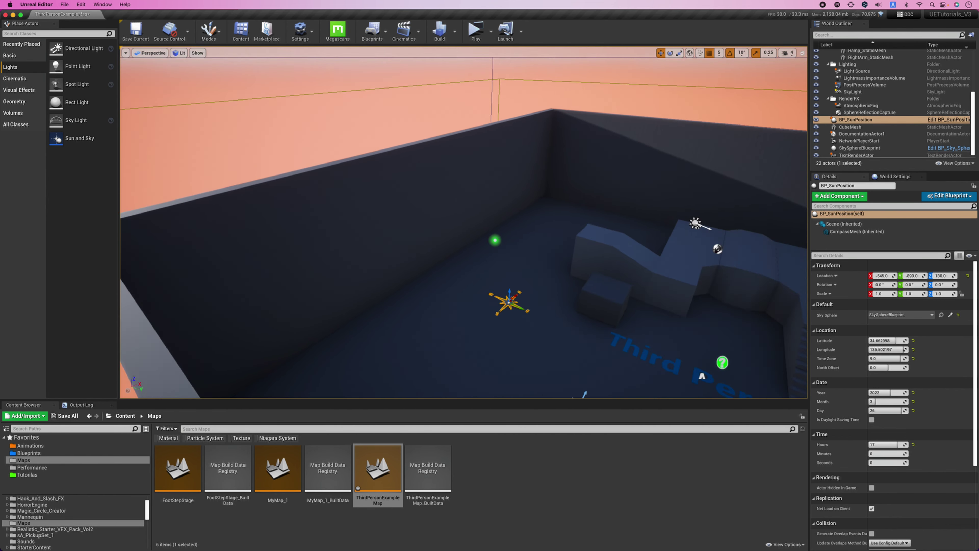
pyautogui.moveTo(495, 240); pyautogui.dragTo(495, 240, button='right')
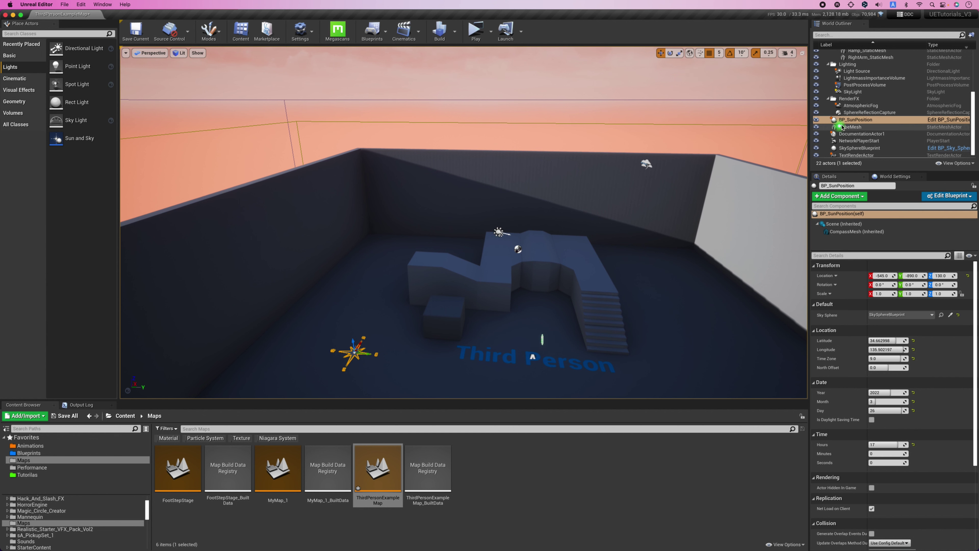
pyautogui.click(853, 91)
pyautogui.click(836, 149)
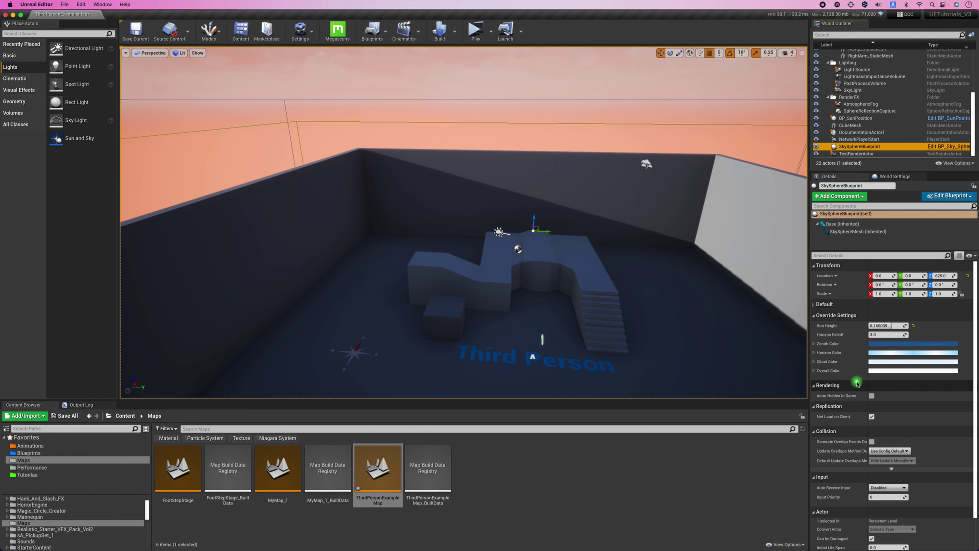
# Expand the Default settings and test Cloud Speed at about 8.4, then reset it to 1.0
pyautogui.click(825, 304)
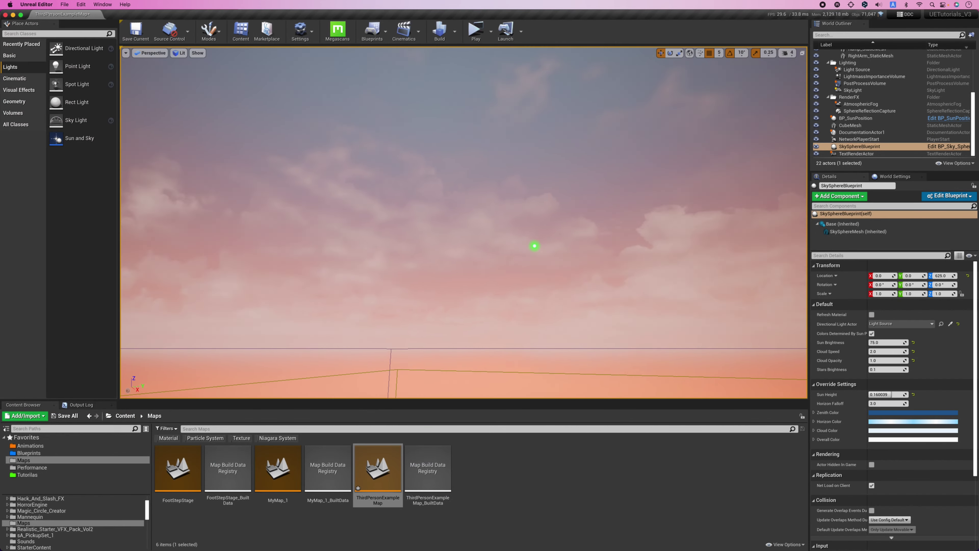
pyautogui.moveTo(534, 246); pyautogui.dragTo(479, 211, button='right')
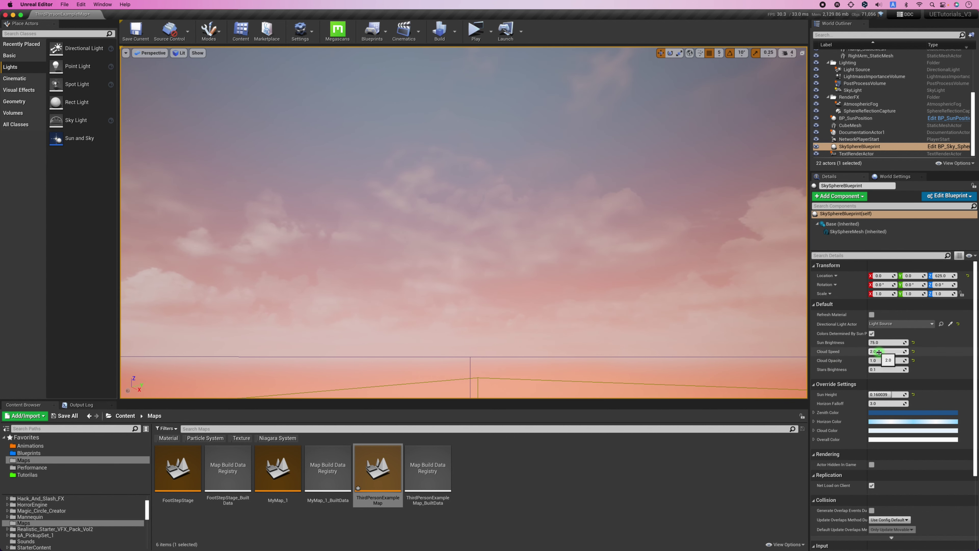
pyautogui.moveTo(879, 352); pyautogui.dragTo(881, 353)
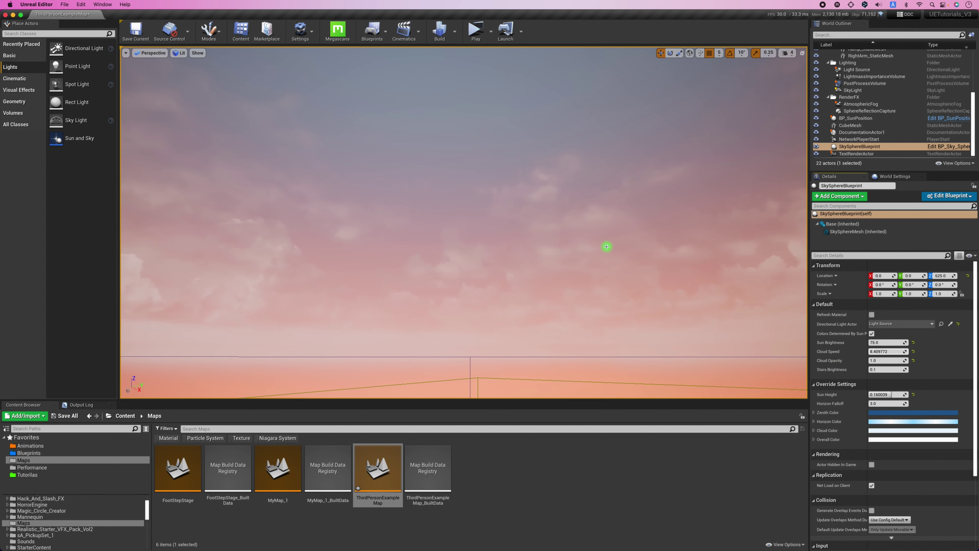
pyautogui.click(914, 352)
# Test a much higher Sun Brightness, reset it to 50.0, and frame the sky sphere actor
pyautogui.moveTo(620, 241); pyautogui.dragTo(578, 180, button='right')
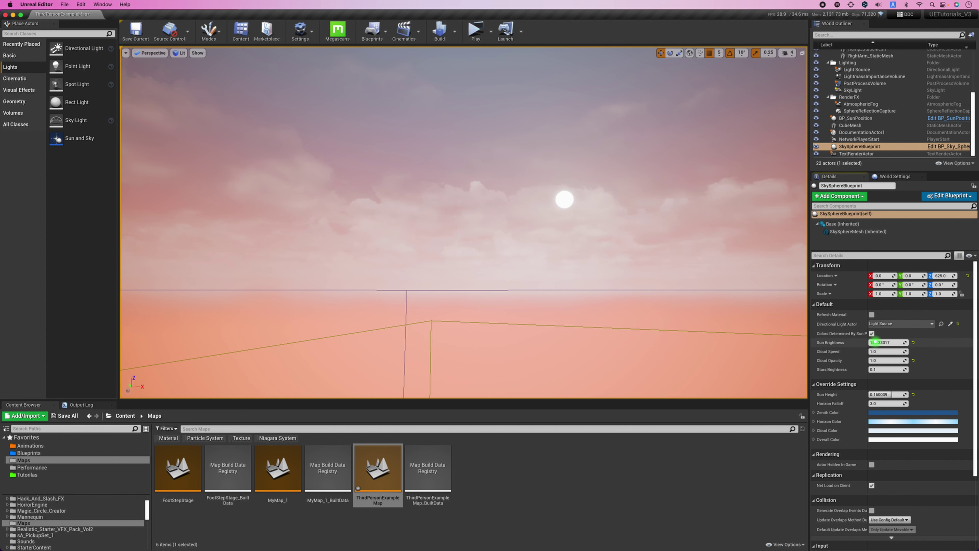
pyautogui.moveTo(876, 343); pyautogui.dragTo(911, 345)
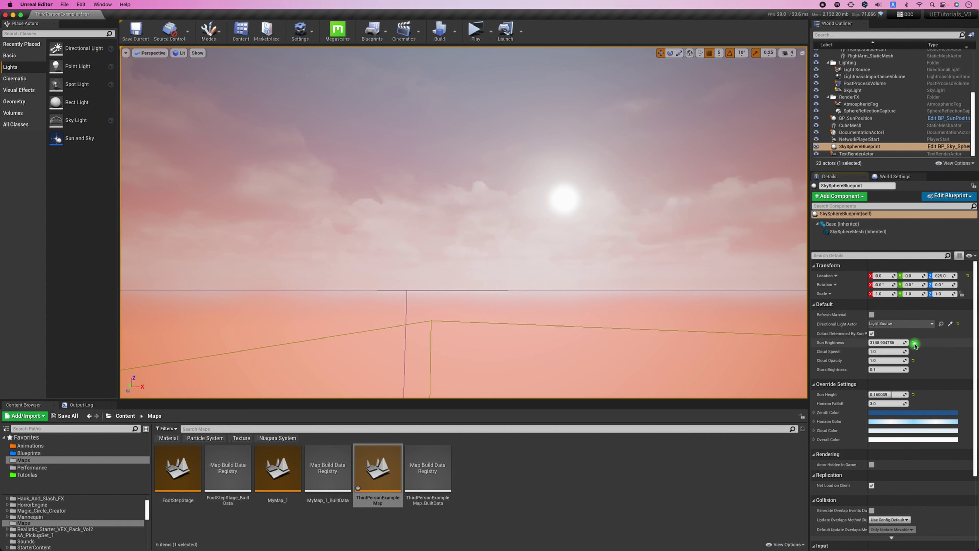
pyautogui.click(915, 343)
pyautogui.press('f')
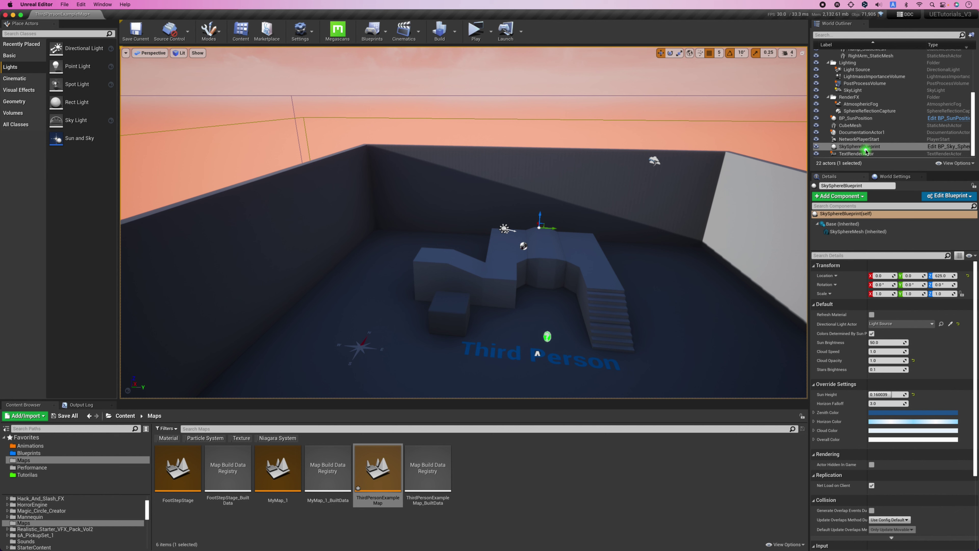
pyautogui.click(865, 149)
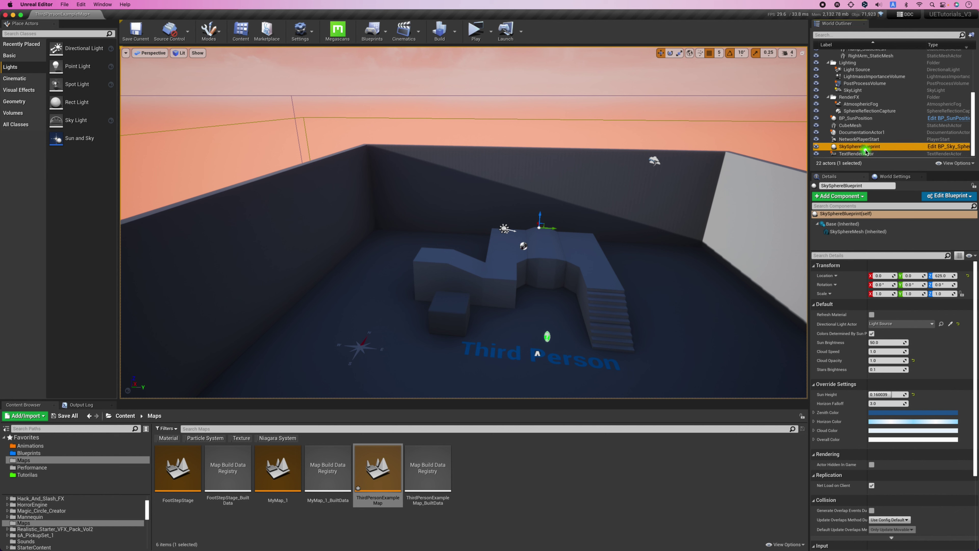
pyautogui.click(374, 31)
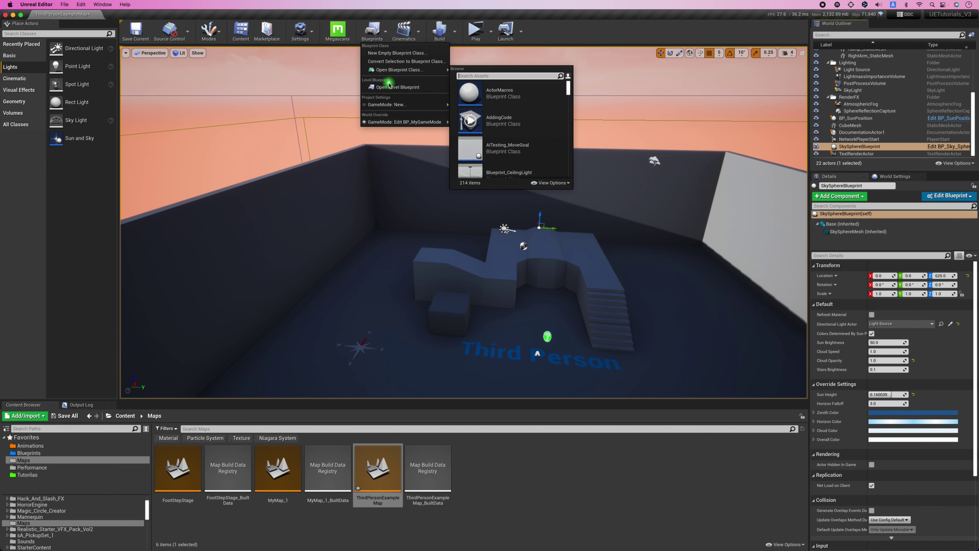
# Add a SkySphereBlueprint reference to the Level Blueprint below the last SET node
pyautogui.click(388, 85)
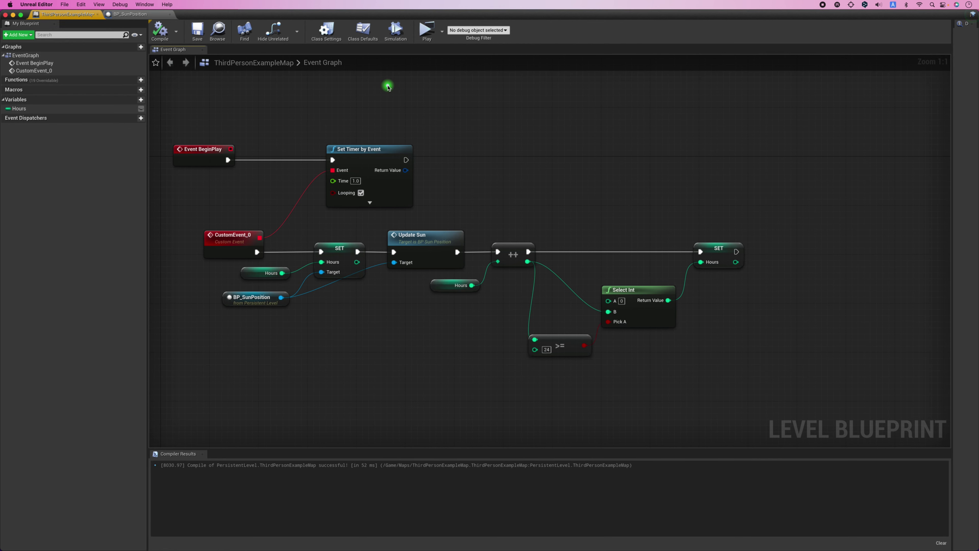
pyautogui.rightClick(500, 157)
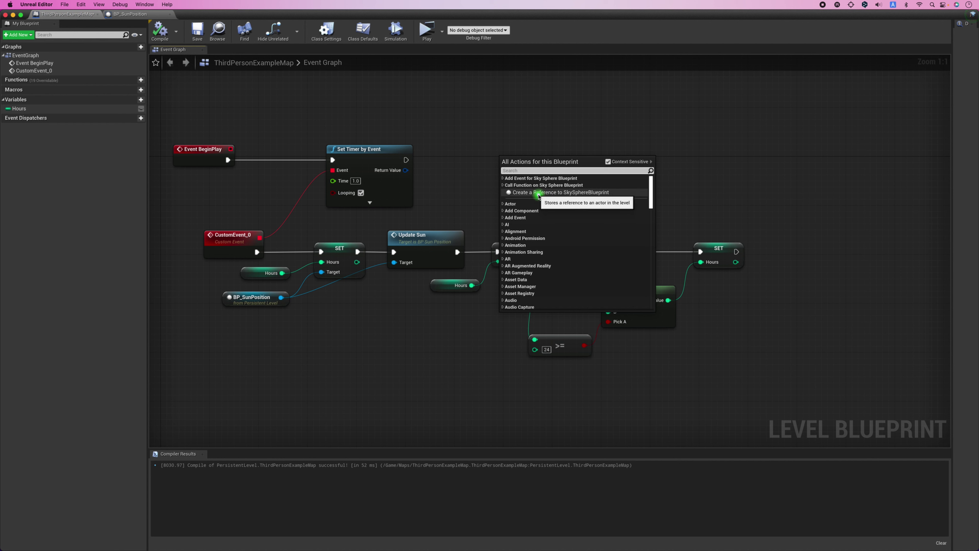
pyautogui.click(578, 192)
pyautogui.moveTo(537, 168); pyautogui.dragTo(736, 327)
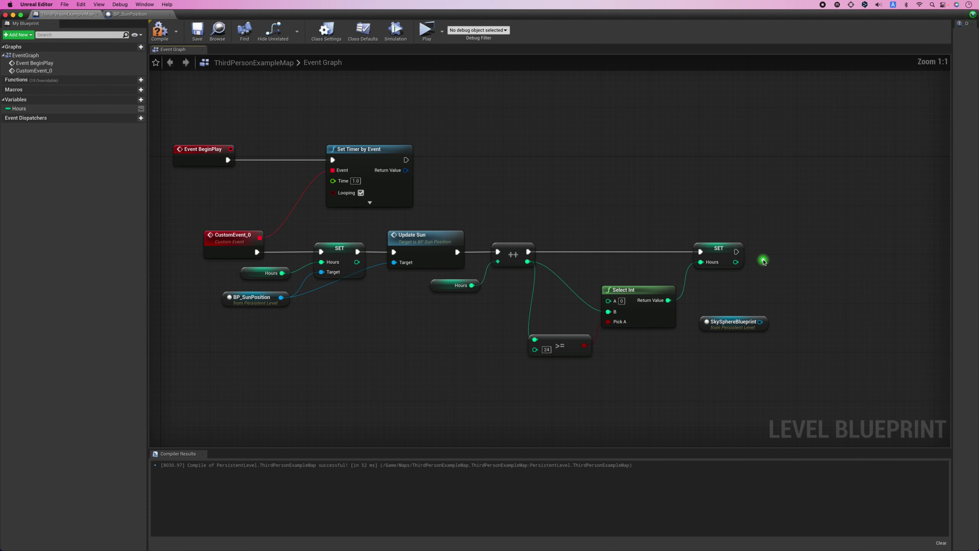
# Add a Set Scalar Parameter Value on Materials node for Sky Sphere Mesh, run after SET Hours
pyautogui.scroll(7, 710, 277)
pyautogui.moveTo(506, 341); pyautogui.dragTo(547, 291)
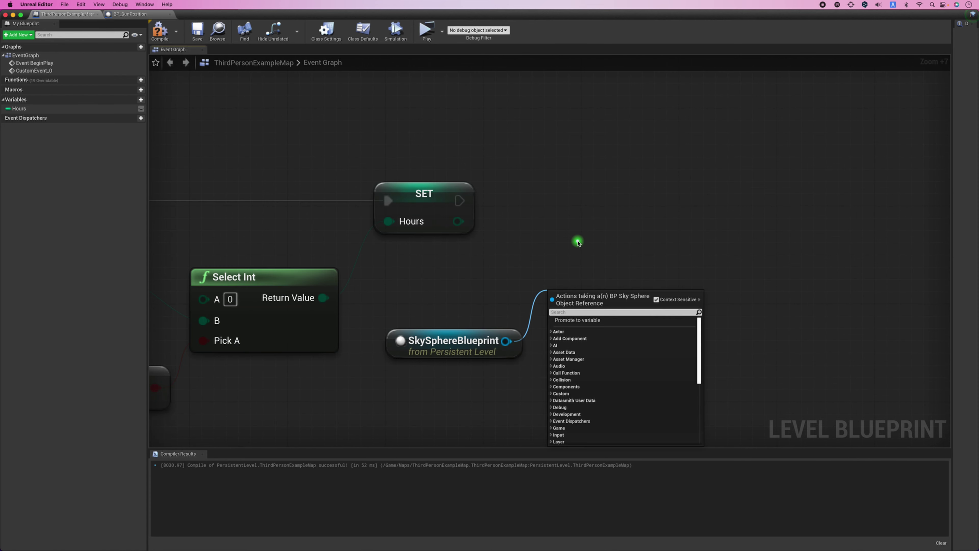
pyautogui.write('set parame')
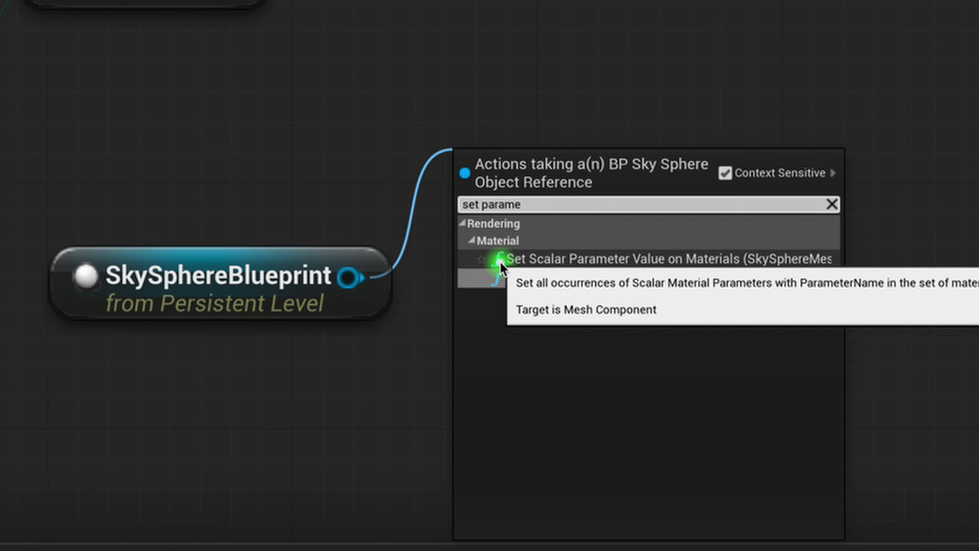
pyautogui.click(567, 259)
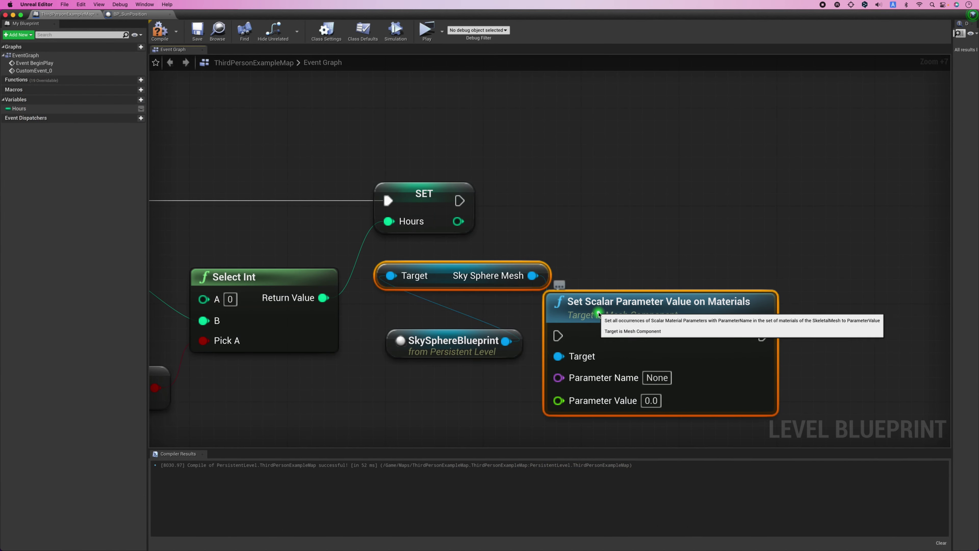
pyautogui.moveTo(694, 295)
pyautogui.mouseDown()
pyautogui.moveTo(746, 295)
pyautogui.moveTo(733, 154)
pyautogui.mouseUp()
pyautogui.moveTo(632, 189); pyautogui.dragTo(463, 206)
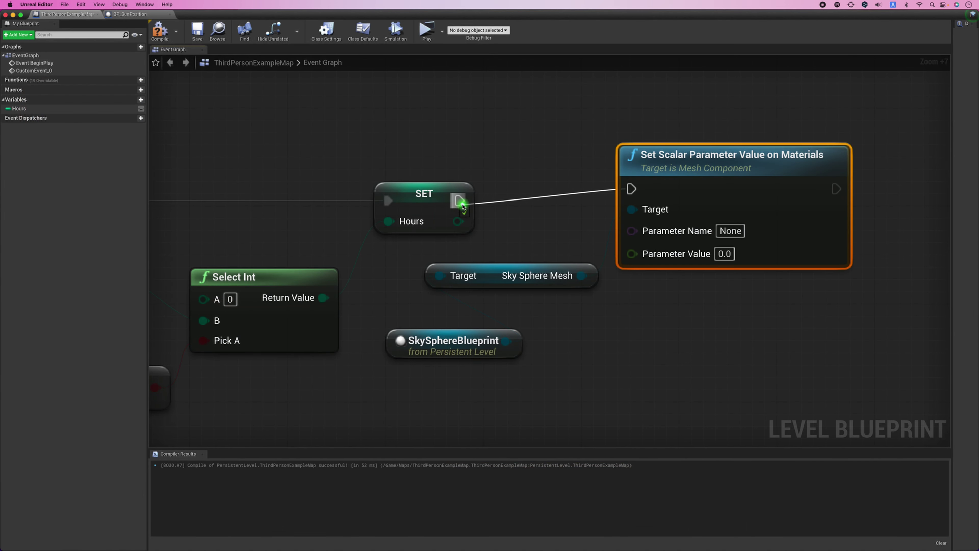
pyautogui.moveTo(756, 206); pyautogui.dragTo(636, 197, button='right')
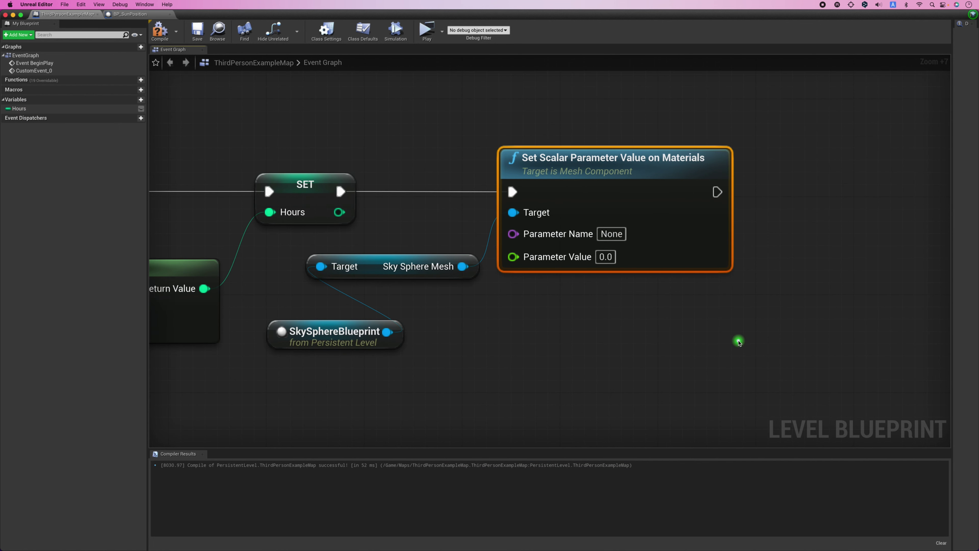
pyautogui.hotkey('ctrl', 'v')
# Chain a copied parameter node and name the two parameters Sun Brightness and Cloud Speed
pyautogui.moveTo(744, 347); pyautogui.dragTo(765, 157)
pyautogui.scroll(-1, 765, 156)
pyautogui.moveTo(639, 193); pyautogui.dragTo(687, 193)
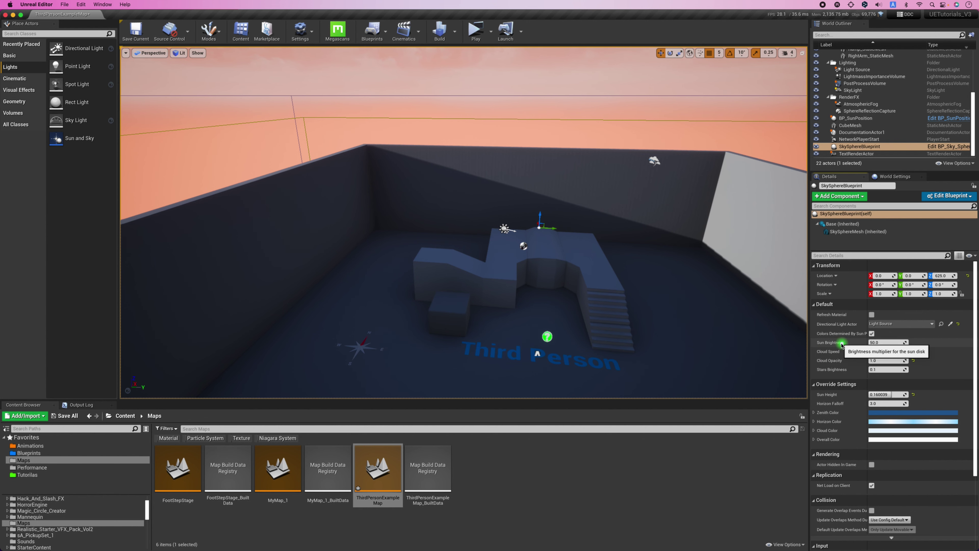
pyautogui.write('n B')
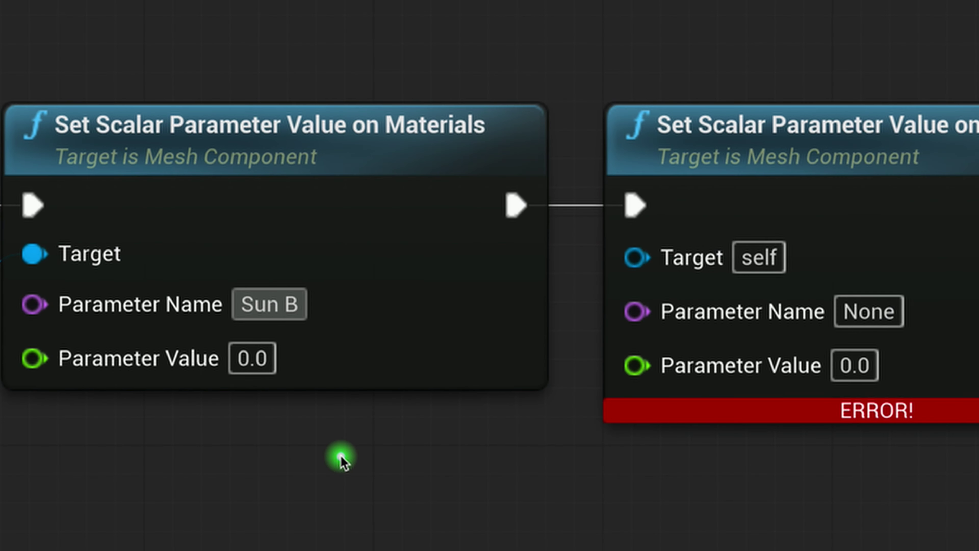
pyautogui.write('rightness')
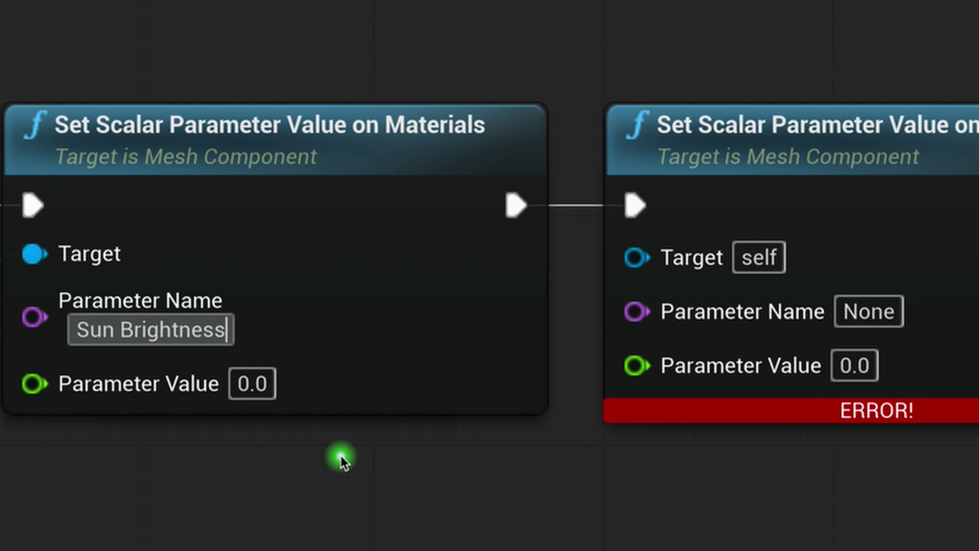
pyautogui.press('Return')
pyautogui.click(869, 311)
pyautogui.write('Clo')
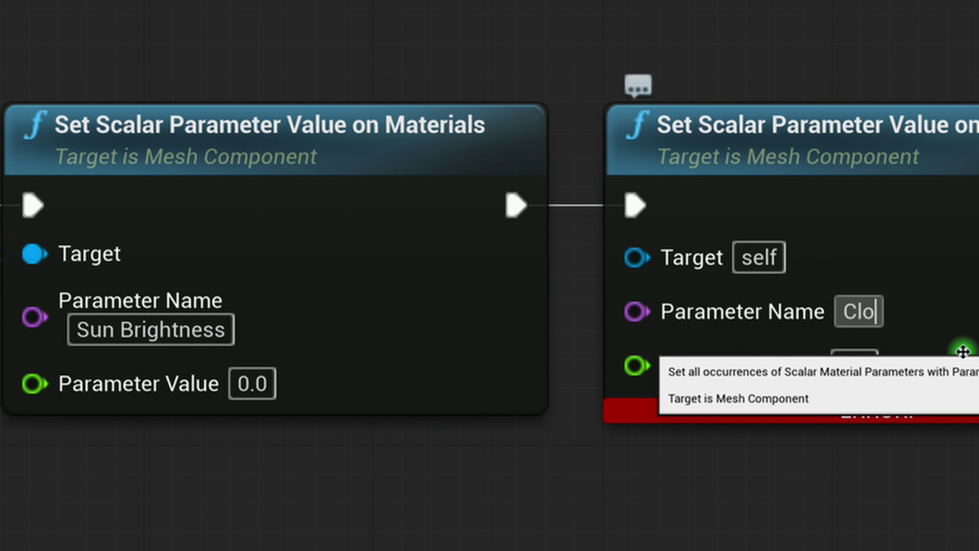
pyautogui.write('ud Speed')
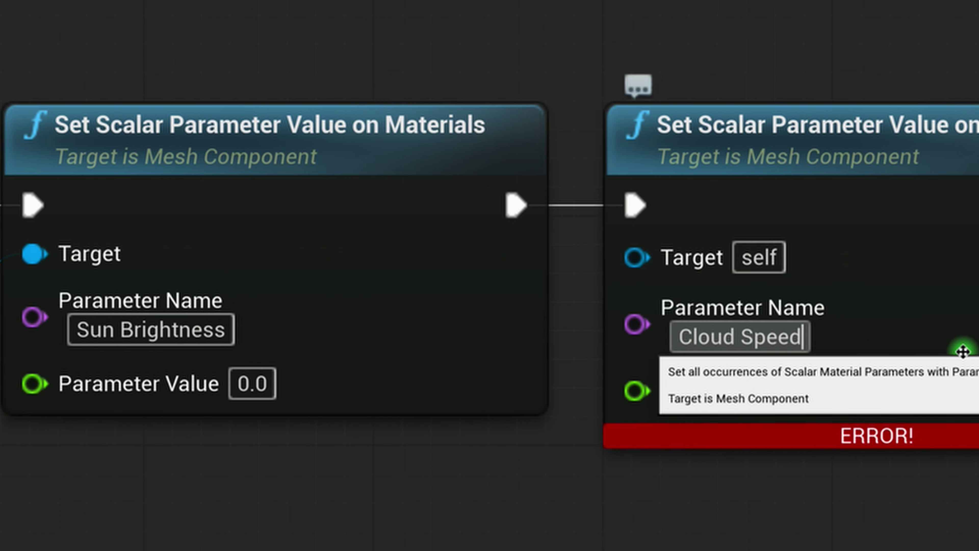
pyautogui.press('Return')
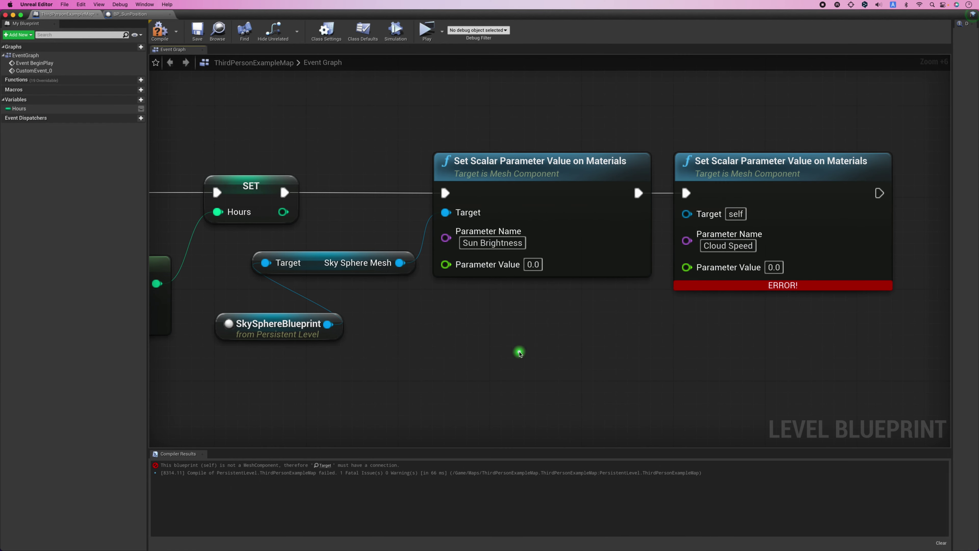
# Wire Sky Sphere Mesh to both Targets and Hours to both Values, then play the level
pyautogui.moveTo(397, 269); pyautogui.dragTo(687, 212)
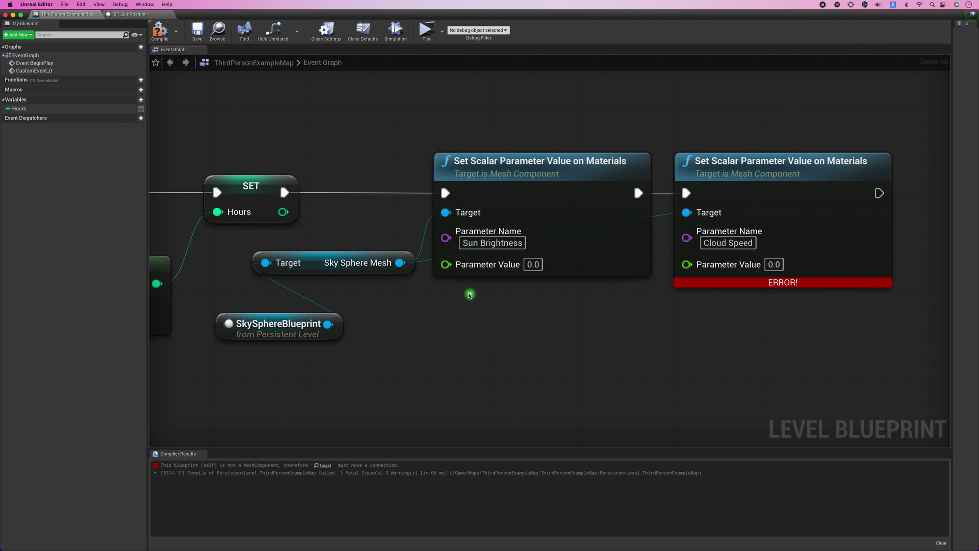
pyautogui.scroll(-2, 466, 292)
pyautogui.scroll(-1, 463, 289)
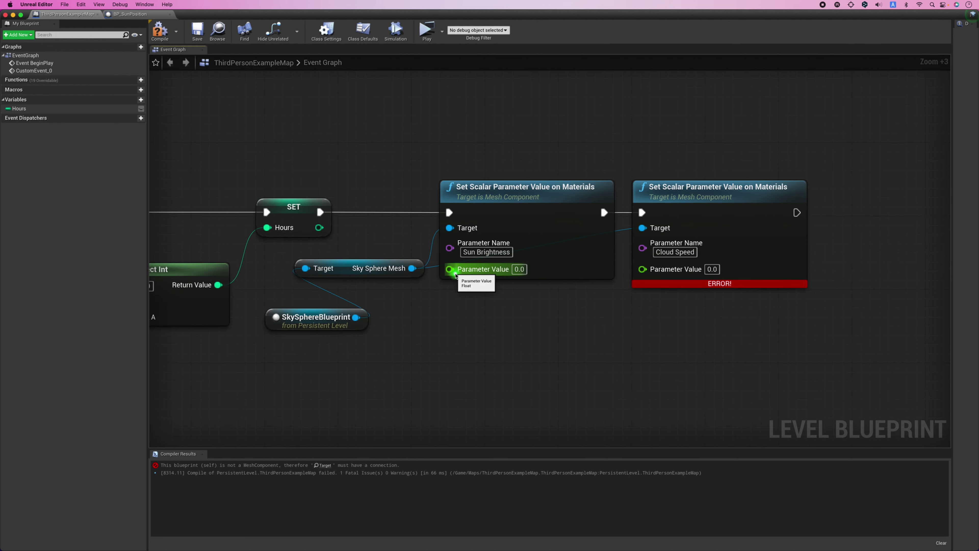
pyautogui.moveTo(447, 324)
pyautogui.mouseDown(button='right')
pyautogui.moveTo(521, 338)
pyautogui.moveTo(505, 345)
pyautogui.mouseUp(button='right')
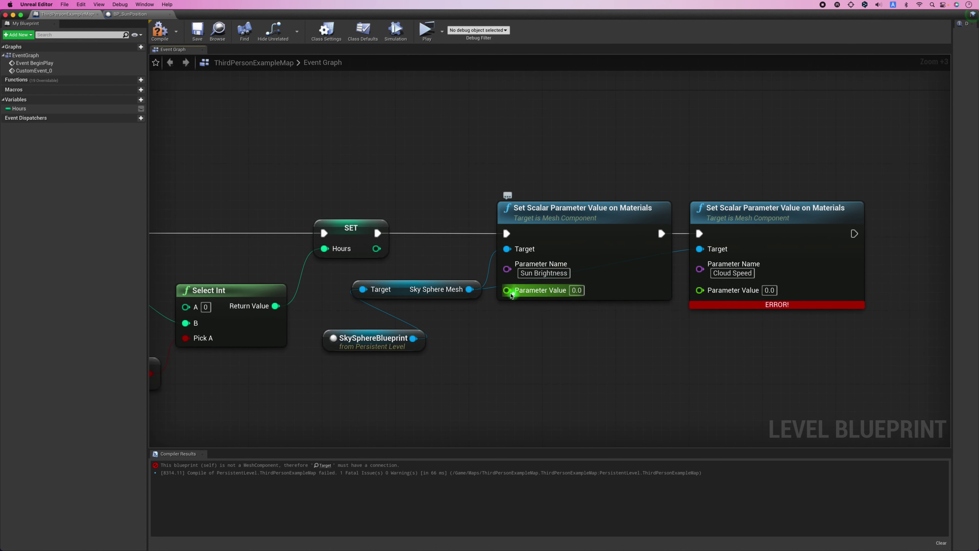
pyautogui.moveTo(376, 248)
pyautogui.mouseDown()
pyautogui.moveTo(523, 297)
pyautogui.moveTo(509, 290)
pyautogui.mouseUp()
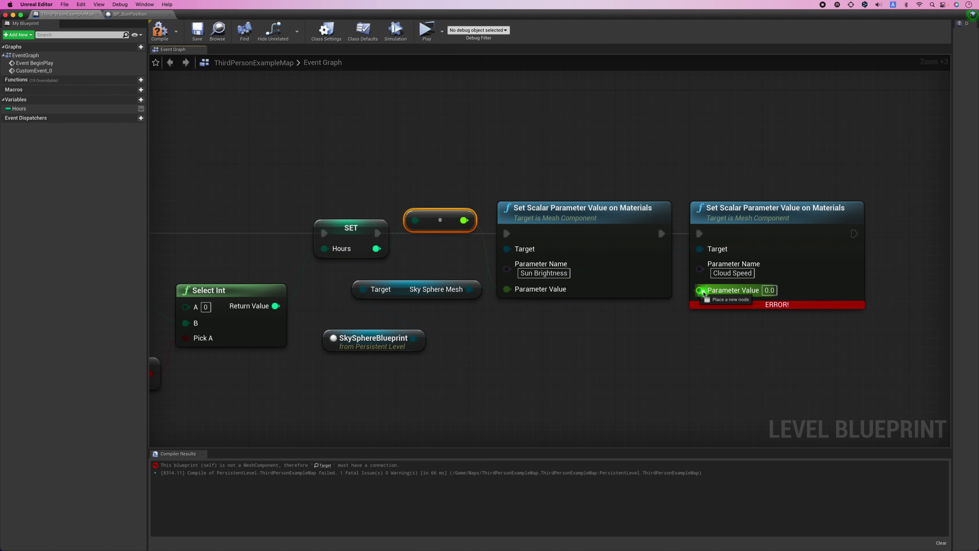
pyautogui.moveTo(377, 248); pyautogui.dragTo(700, 290)
pyautogui.click(427, 30)
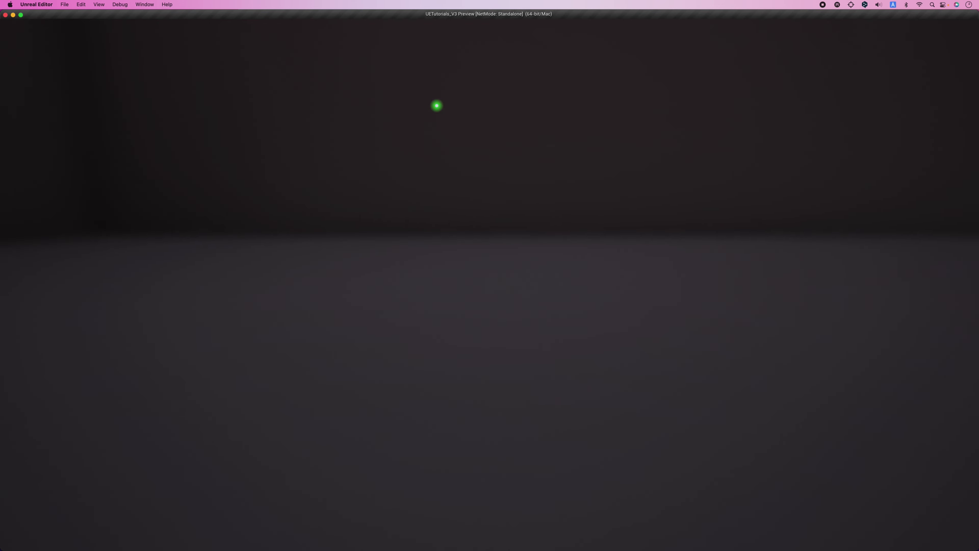
# Stop the standalone preview with Esc and return to the main level editor
pyautogui.press('Escape')
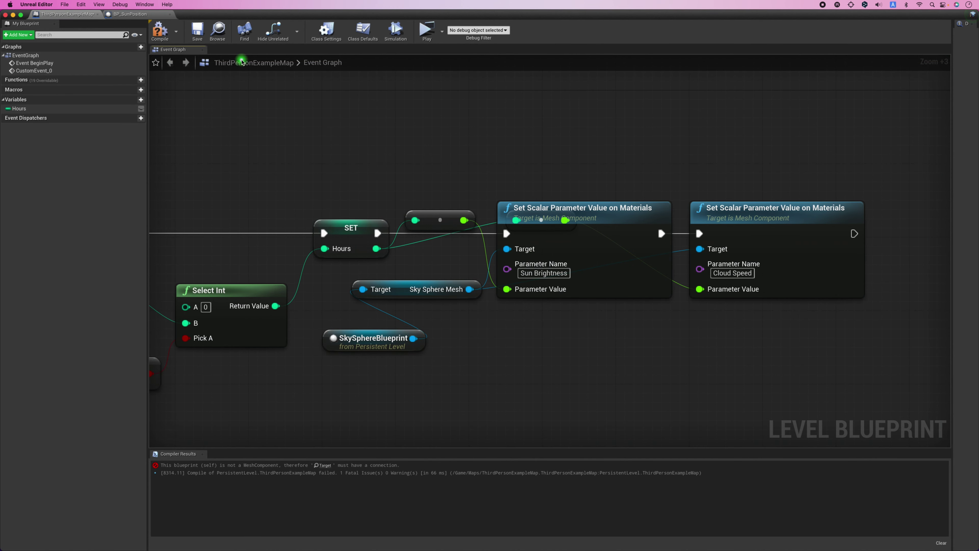
pyautogui.click(217, 30)
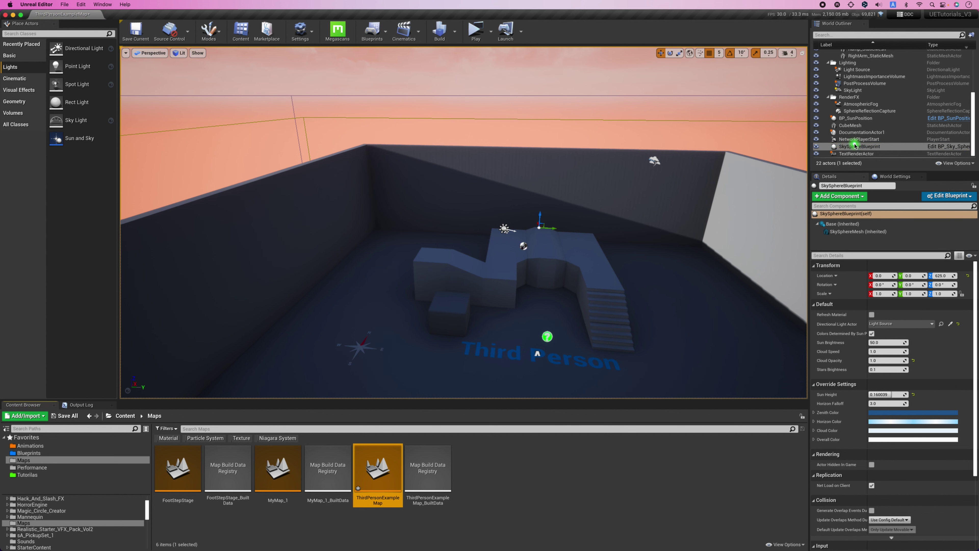
# Edit BP_Sky_Sphere and zoom into its Construction Script's Create Dynamic Material Instance node
pyautogui.click(941, 151)
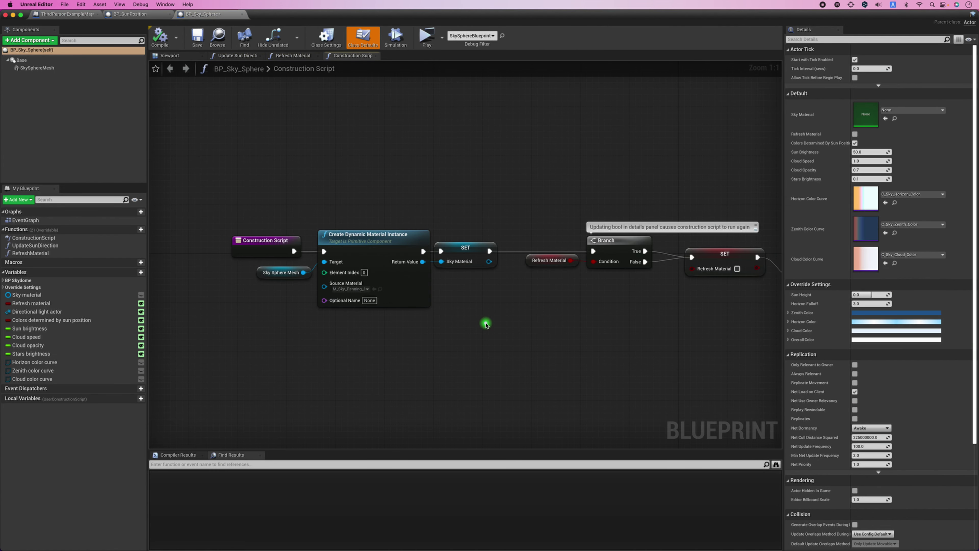
pyautogui.moveTo(486, 324); pyautogui.dragTo(432, 321, button='right')
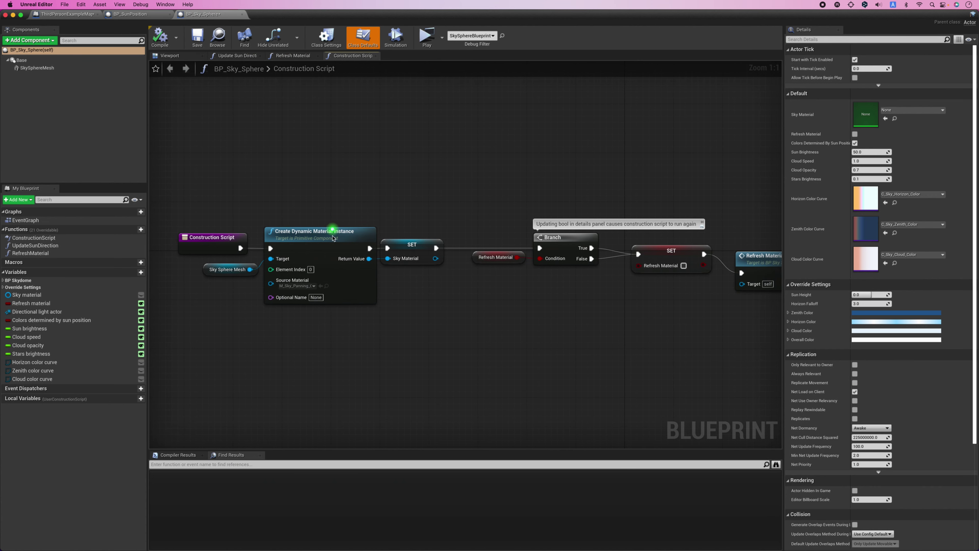
pyautogui.scroll(4, 361, 309)
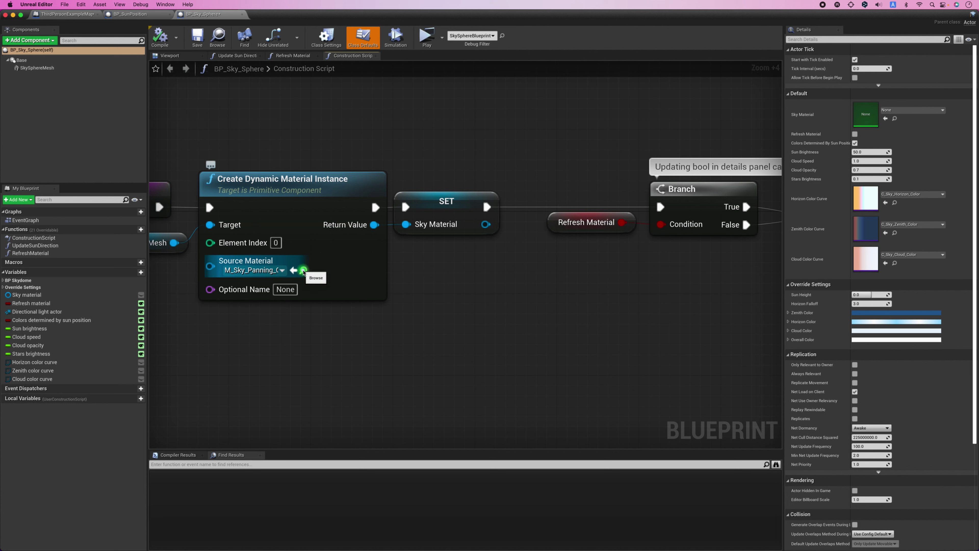
# Locate the source material M_Sky_Panning_Clouds2 and open it in the material editor
pyautogui.click(304, 271)
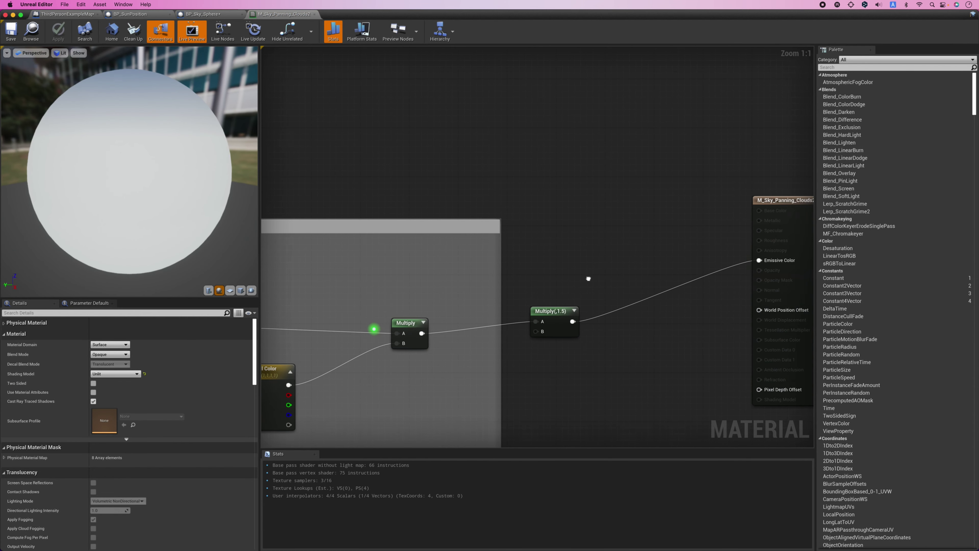
pyautogui.click(79, 304)
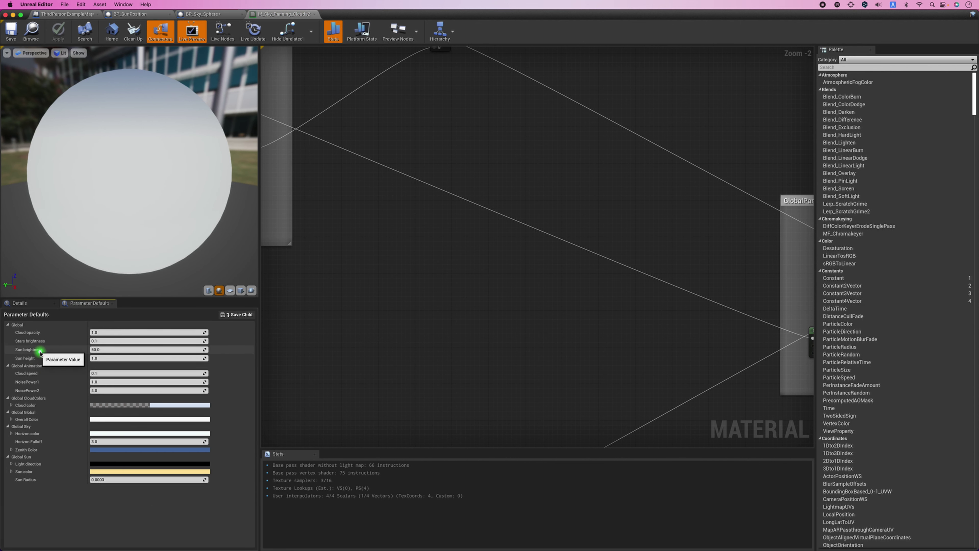
pyautogui.scroll(-2, 522, 328)
pyautogui.scroll(2, 513, 336)
pyautogui.scroll(2, 502, 342)
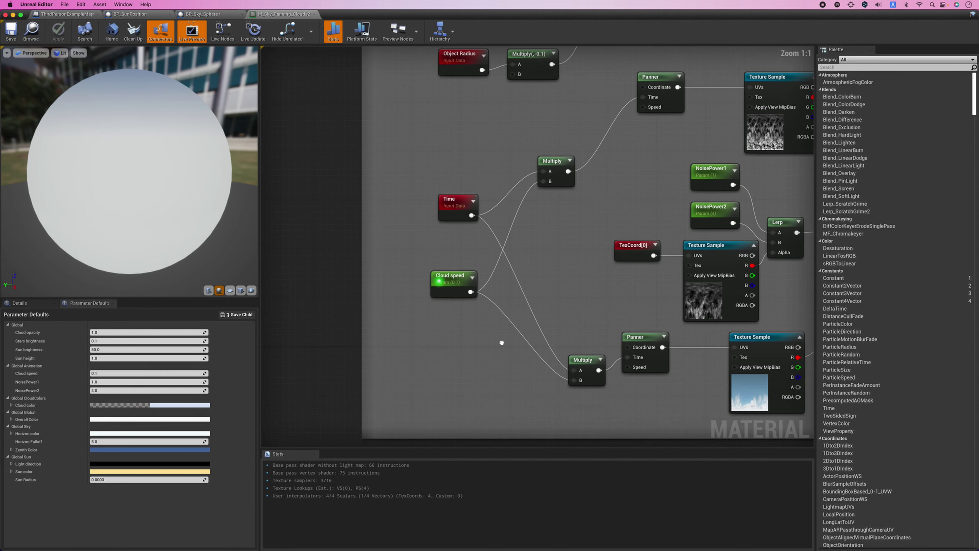
pyautogui.moveTo(502, 342); pyautogui.dragTo(514, 336, button='right')
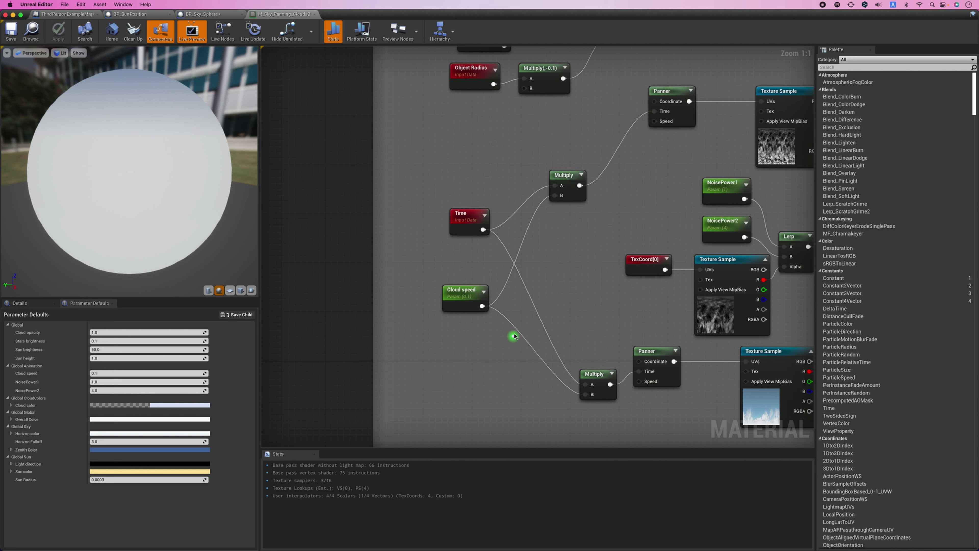
pyautogui.scroll(3, 461, 292)
# Inspect the Cloud speed parameter and the material's Parameter Defaults, then pan to the texture nodes
pyautogui.click(458, 294)
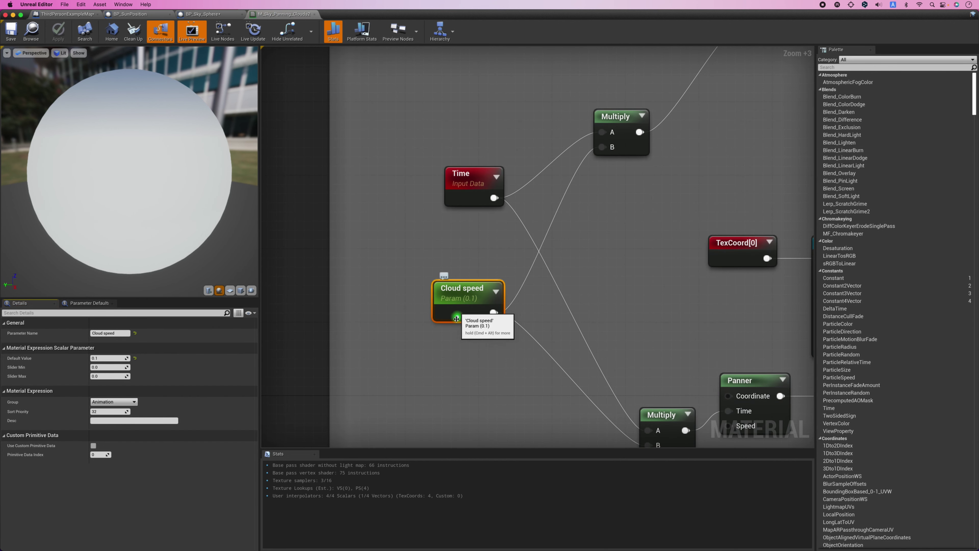
pyautogui.scroll(-6, 490, 384)
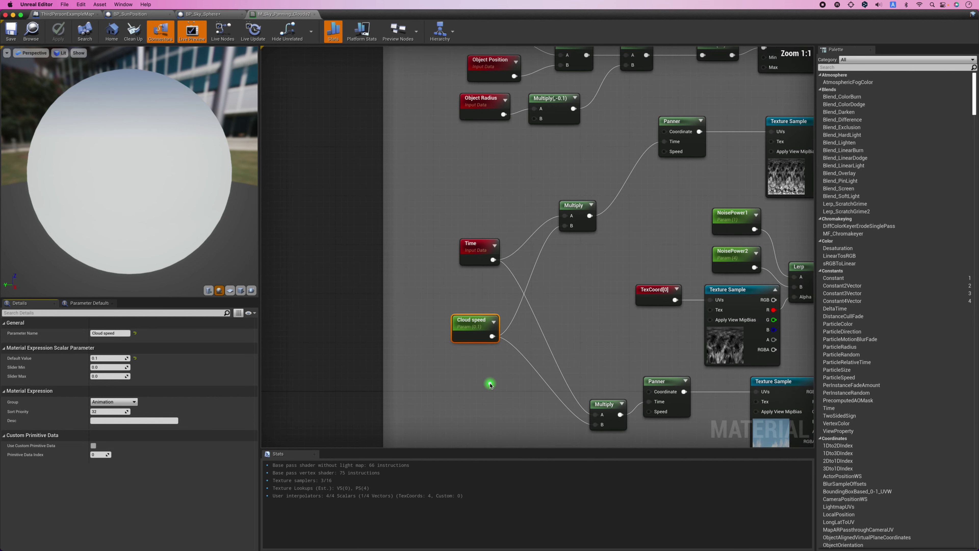
pyautogui.click(89, 303)
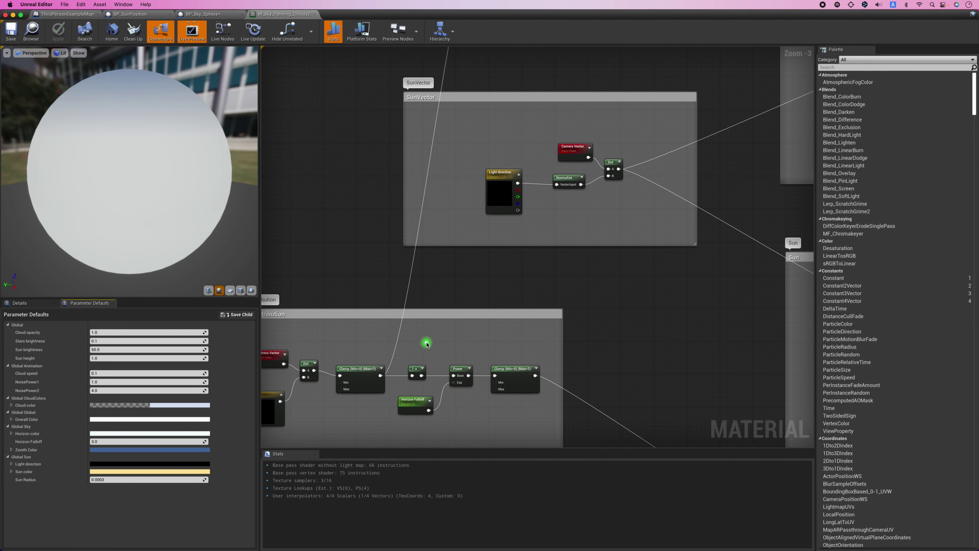
pyautogui.click(474, 270)
pyautogui.moveTo(534, 253)
pyautogui.mouseDown(button='right')
pyautogui.moveTo(530, 445)
pyautogui.moveTo(179, 157)
pyautogui.mouseUp(button='right')
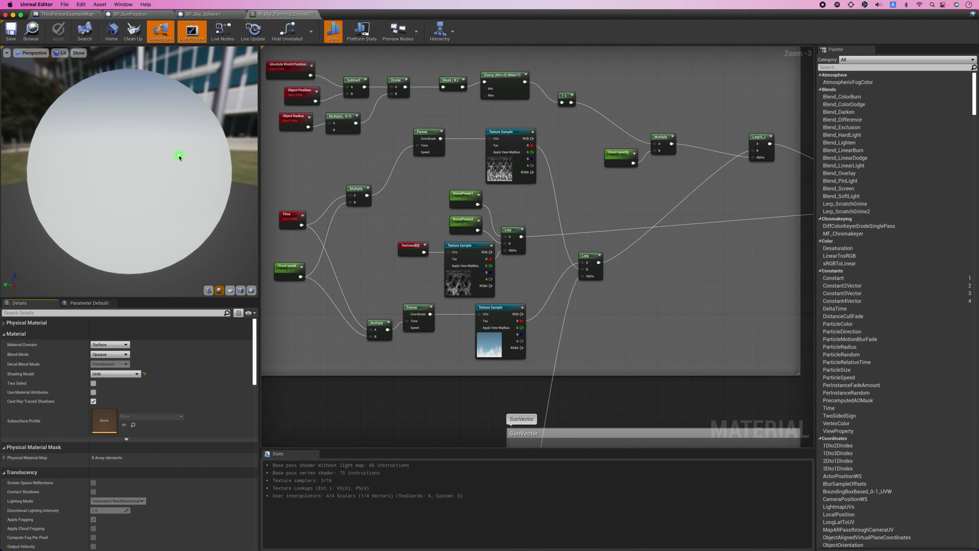